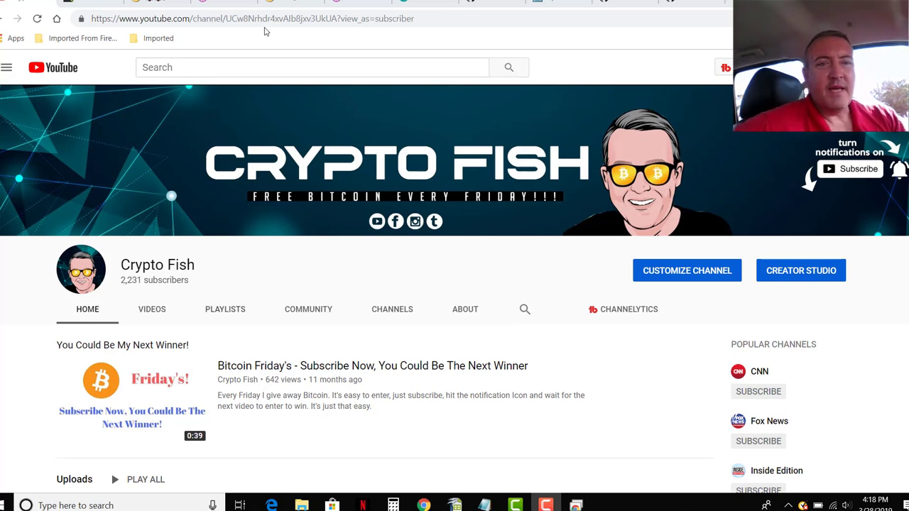
Open the Spider VPS announcement thread on bitcointalk.org and read the project introduction down to Project Features.
click(289, 4)
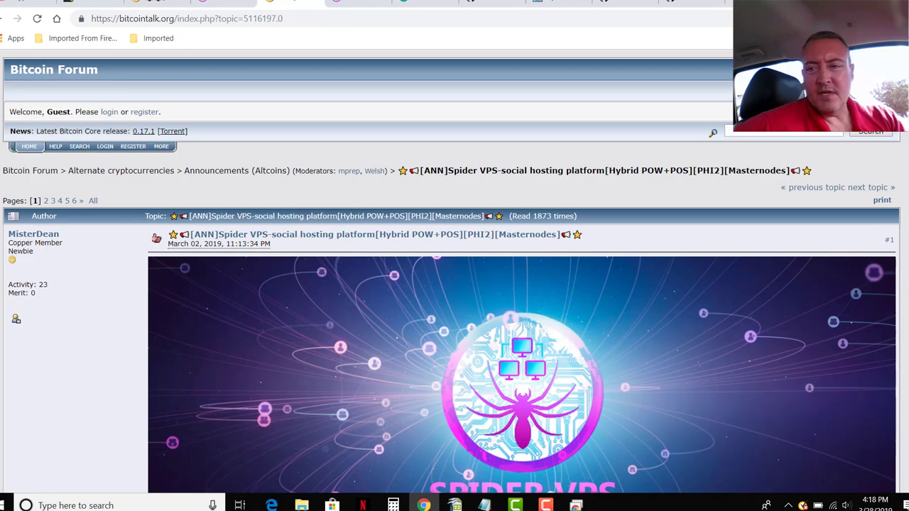
scroll(454, 284, down, 5)
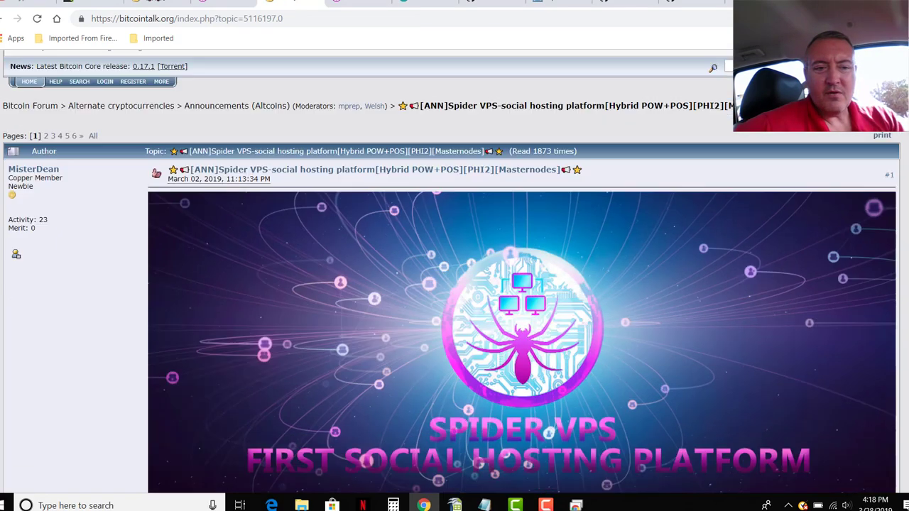
scroll(522, 270, down, 2)
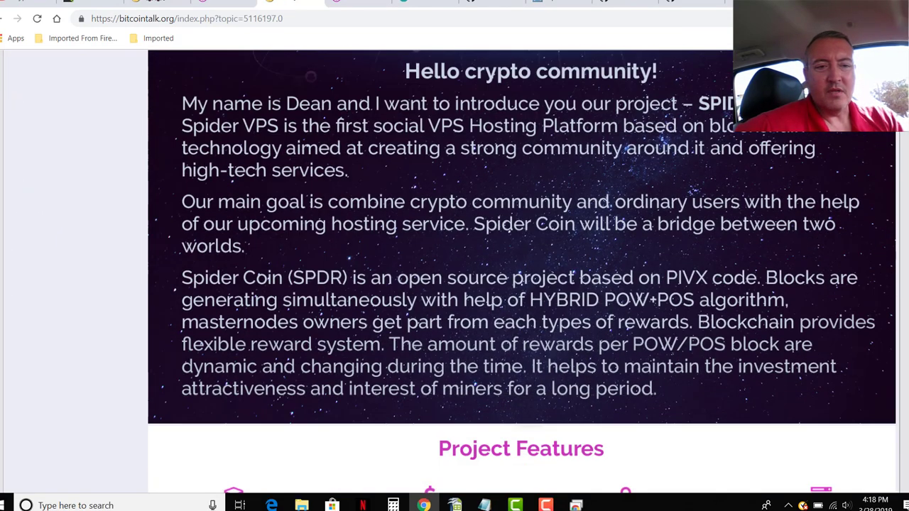
scroll(522, 270, down, 1)
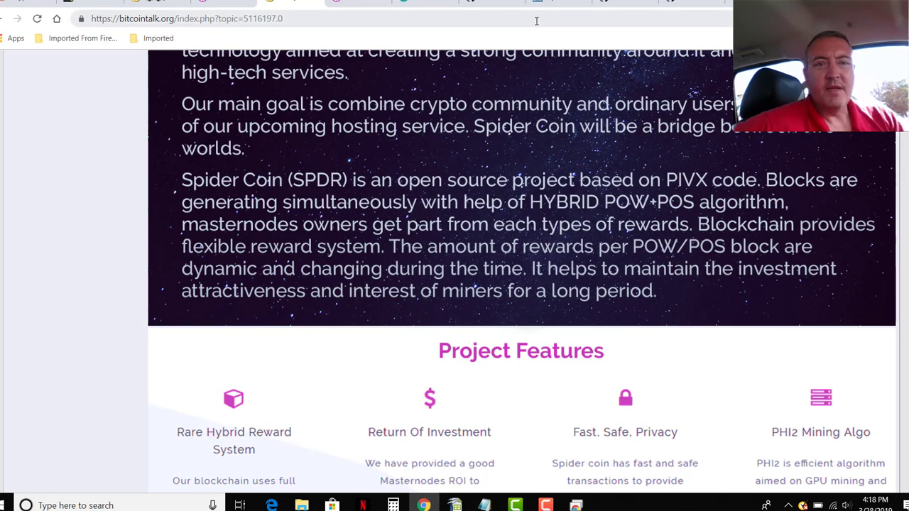
View the spidervps.net website, examining the hosting platform launch countdown and the project features.
click(355, 2)
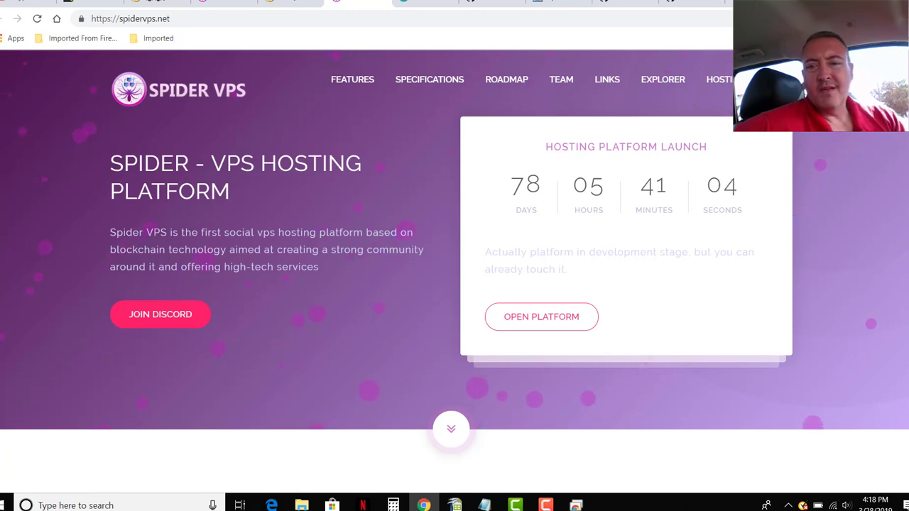
scroll(454, 270, down, 6)
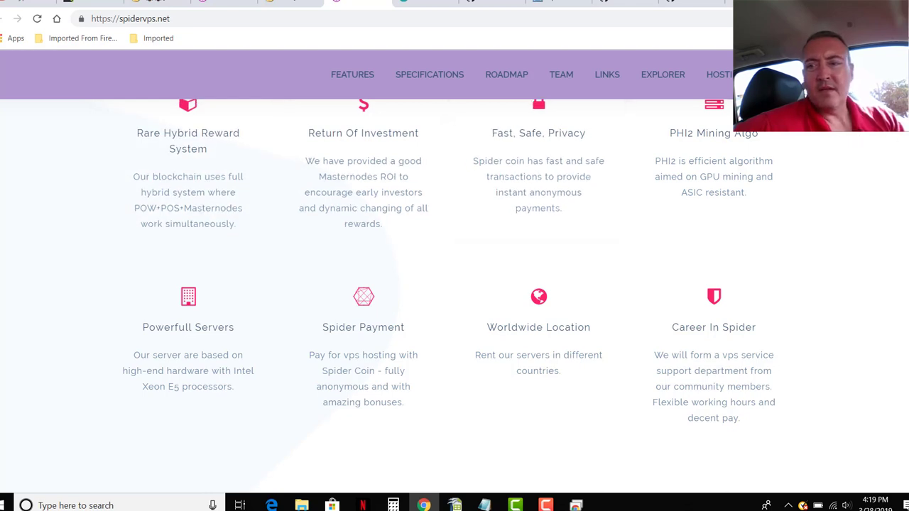
scroll(435, 45, up, 7)
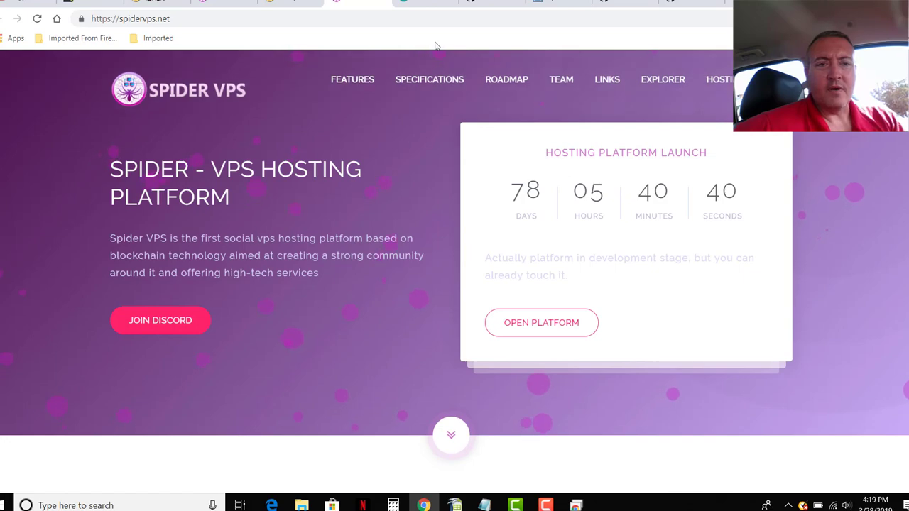
Return to the Spider VPS forum announcement and review the start of the thread.
click(283, 5)
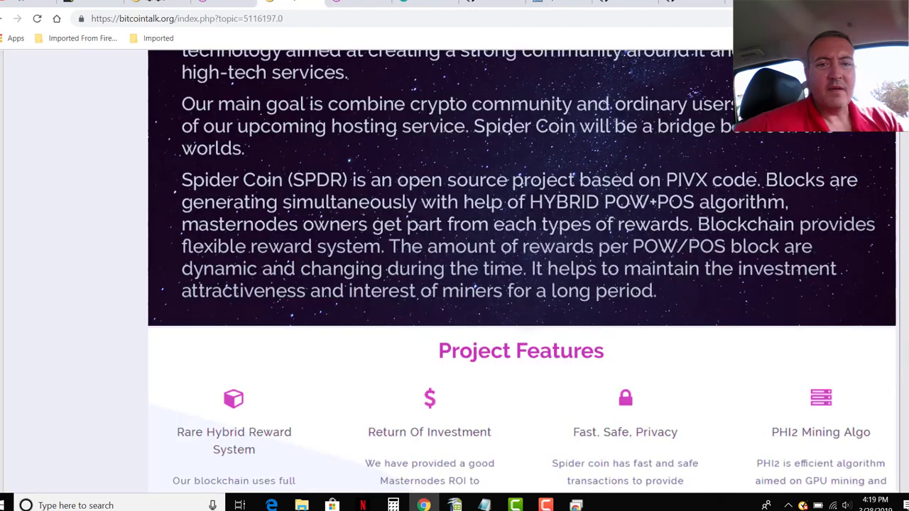
scroll(454, 269, up, 10)
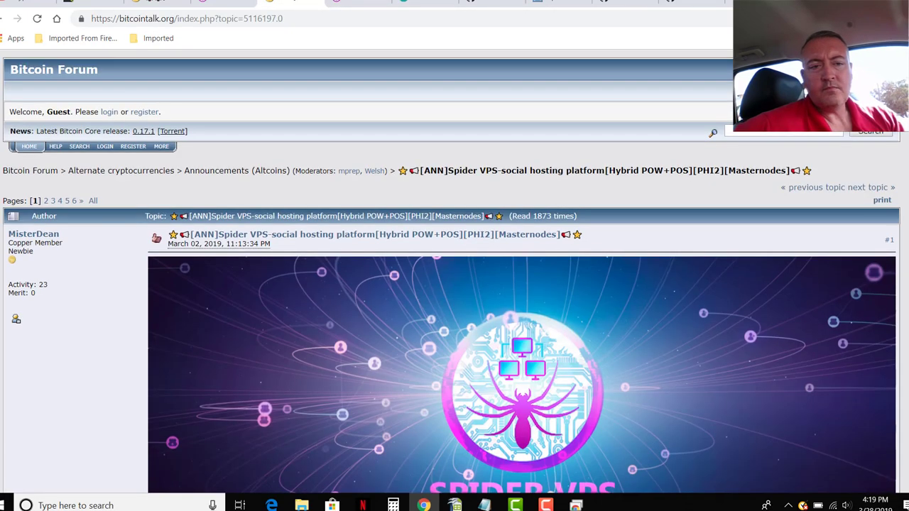
scroll(454, 270, down, 3)
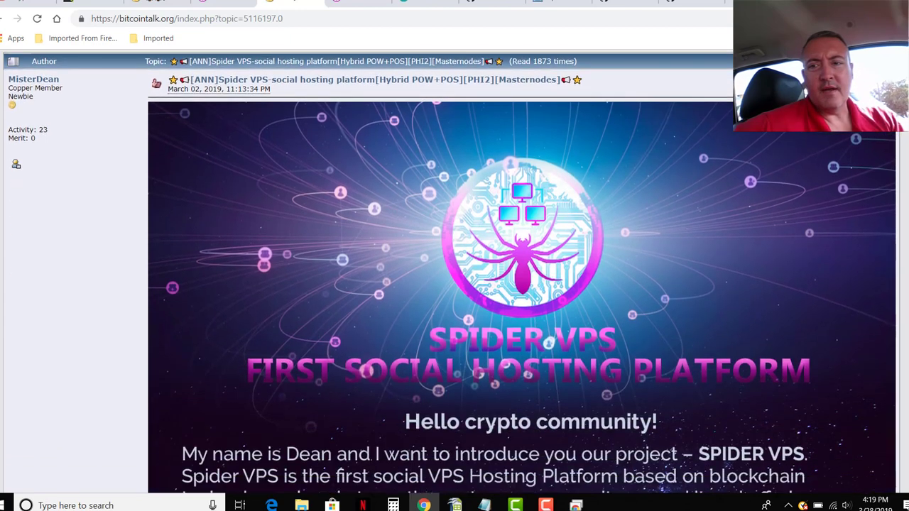
scroll(455, 270, up, 3)
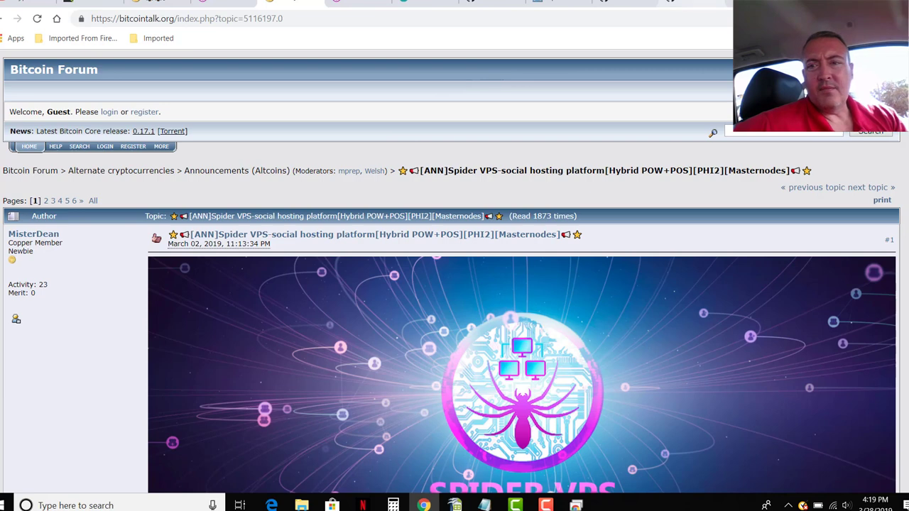
Open the SPDR-Core/spdr releases page on GitHub and examine the wallet downloads listed for release 1.0.1.0.
click(694, 3)
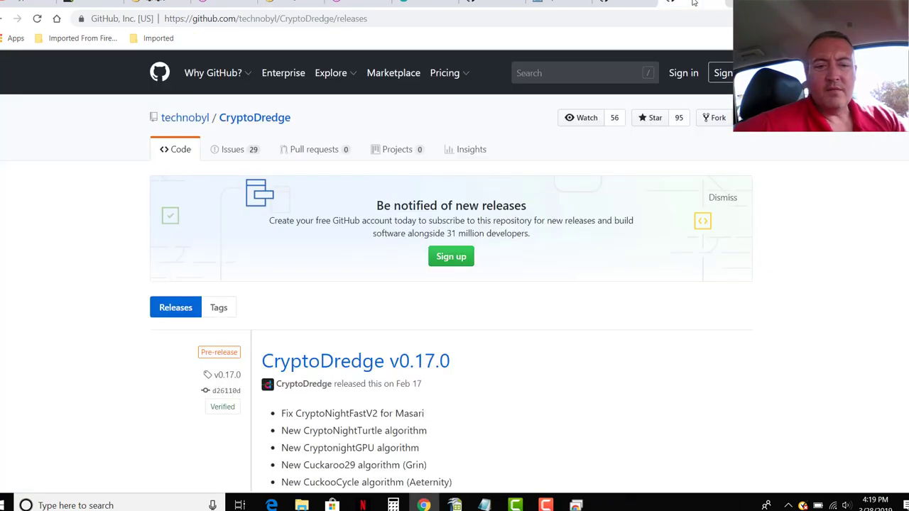
click(639, 3)
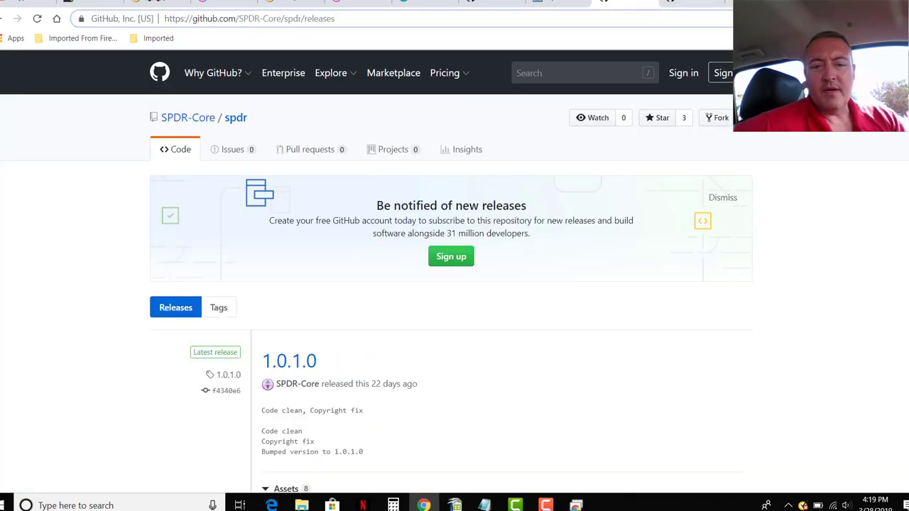
scroll(376, 269, down, 3)
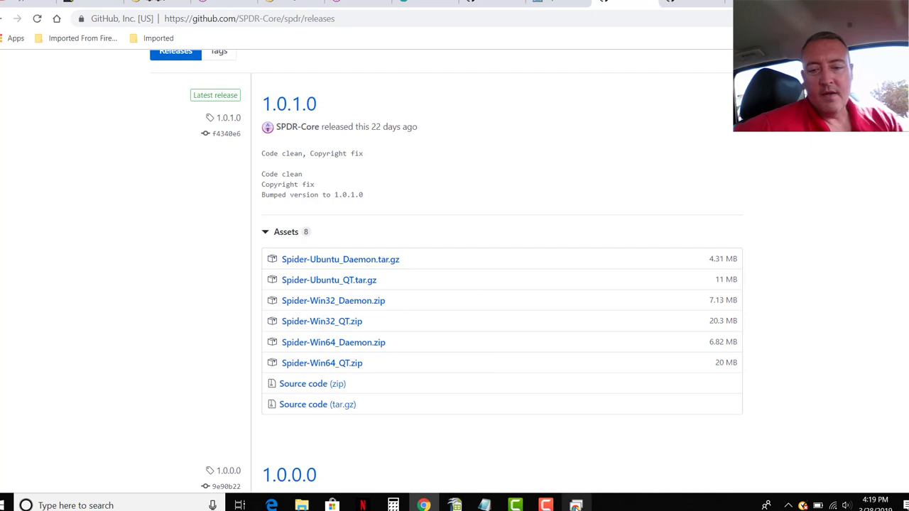
Switch to the remote desktop of the mining rig, view the Spider folder inside Wal, and minimize the folder window.
click(576, 505)
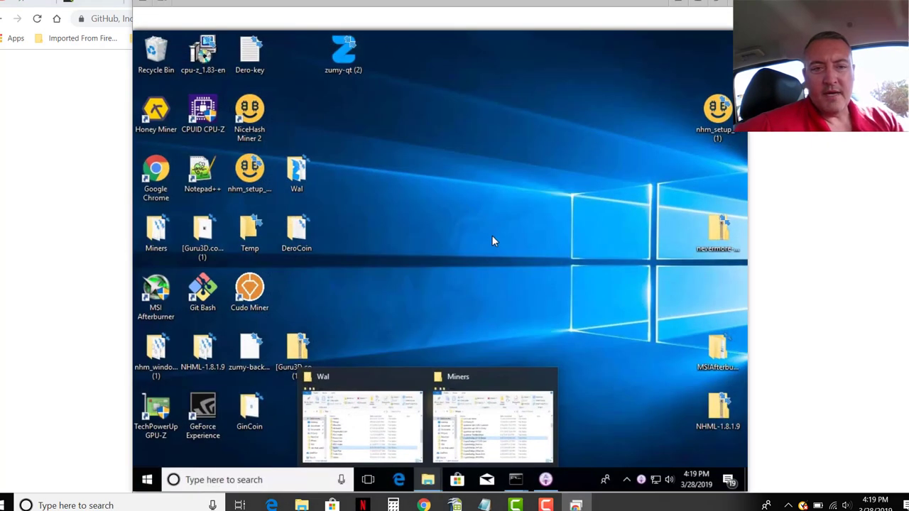
mouse_move(428, 483)
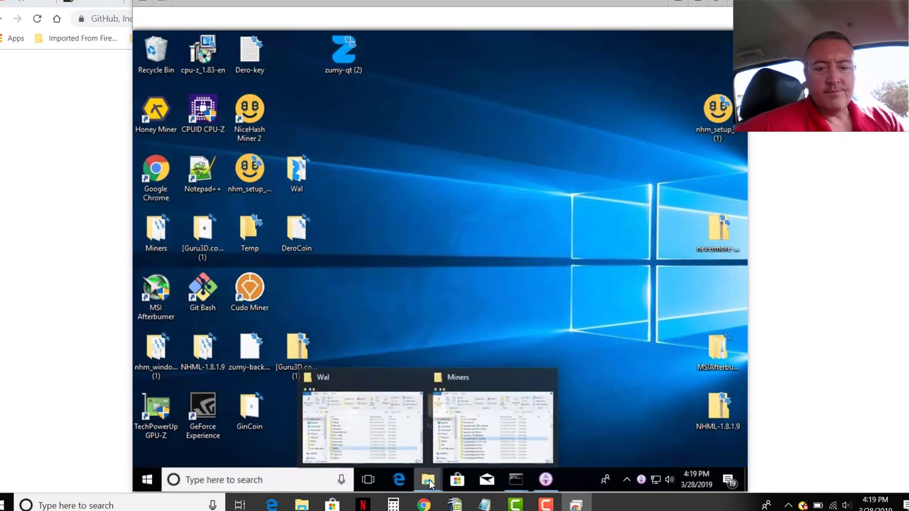
click(372, 383)
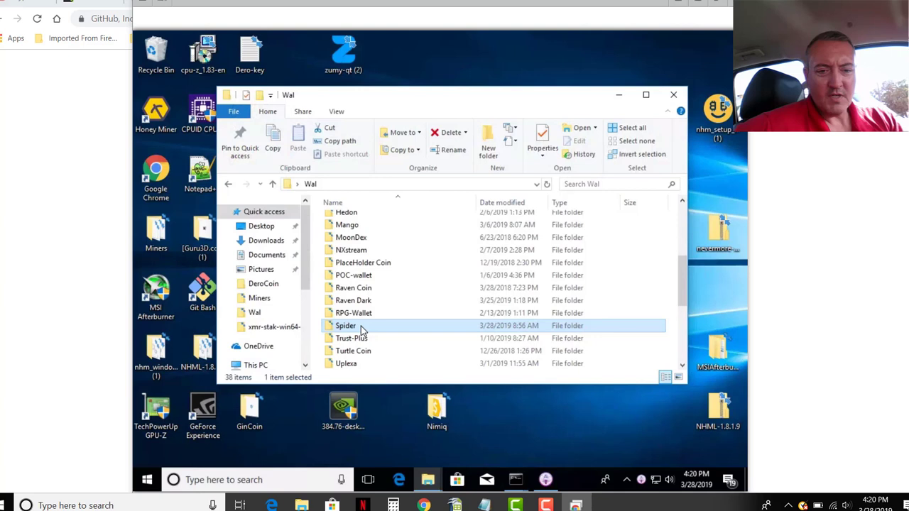
double_click(360, 325)
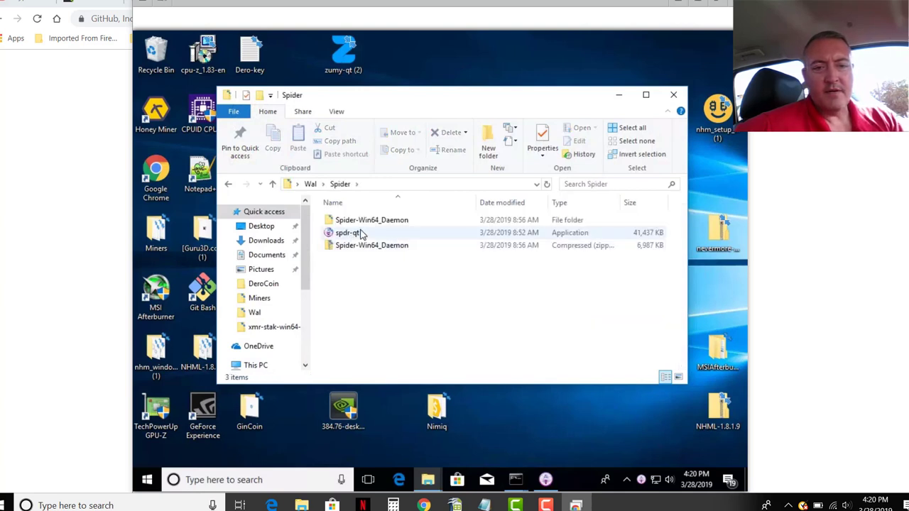
click(618, 94)
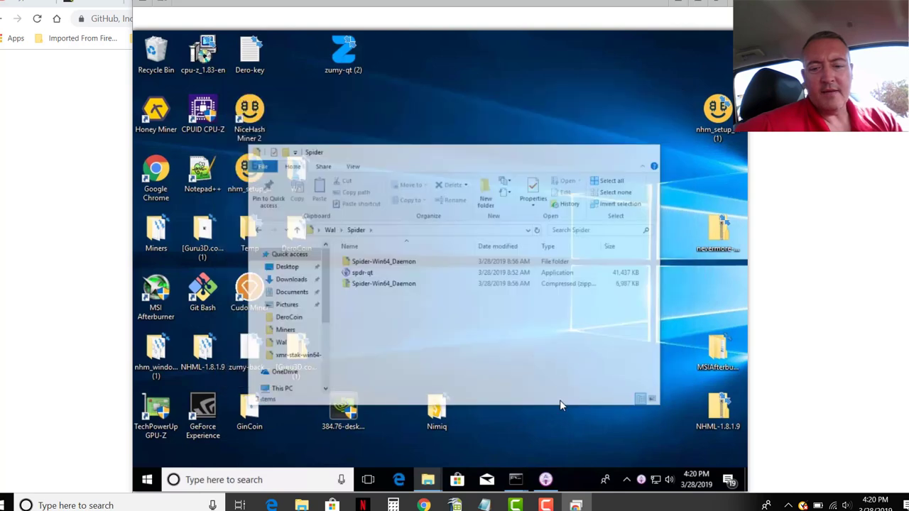
In the Spidercore wallet, view the details of the Test payment request, highlight its receiving address, and minimize the wallet.
click(545, 478)
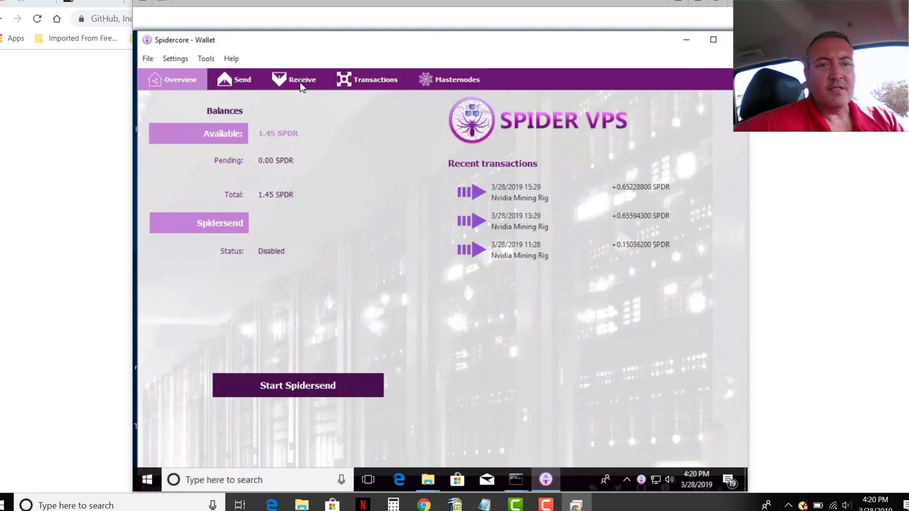
click(301, 85)
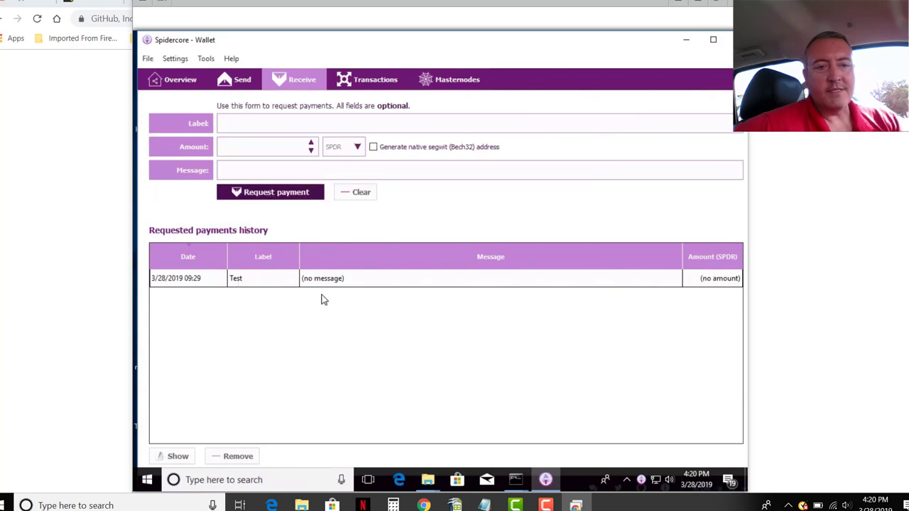
click(253, 277)
click(177, 457)
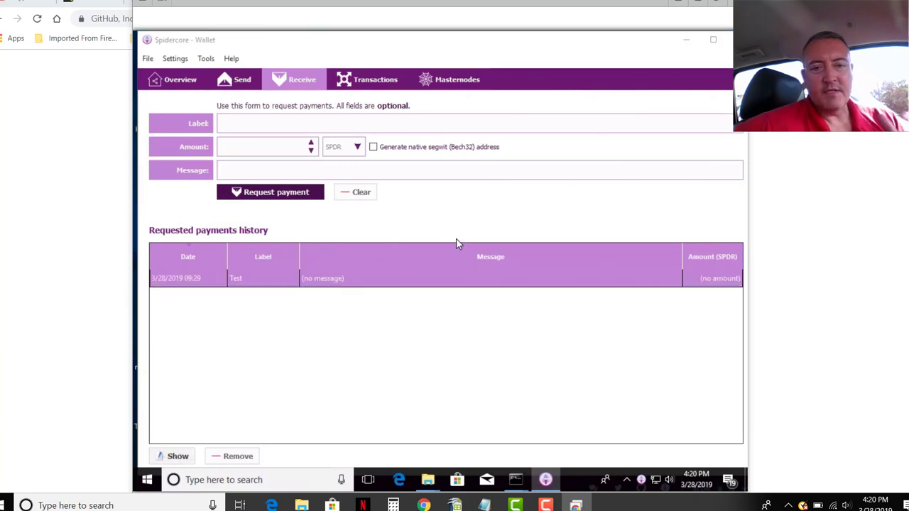
double_click(454, 278)
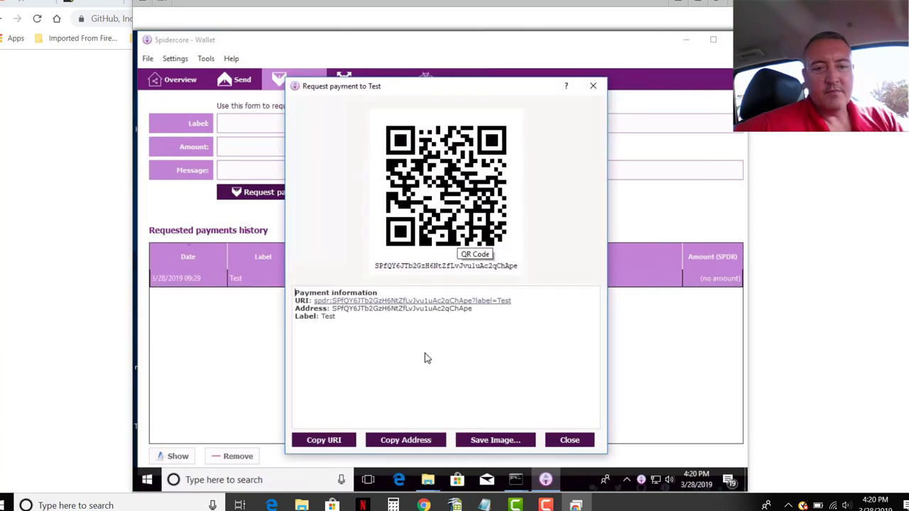
drag(473, 311, 338, 314)
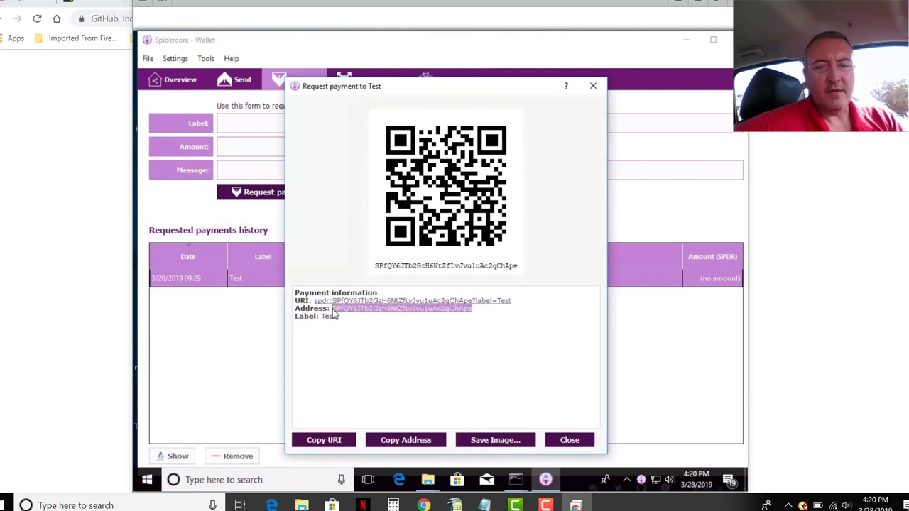
click(593, 86)
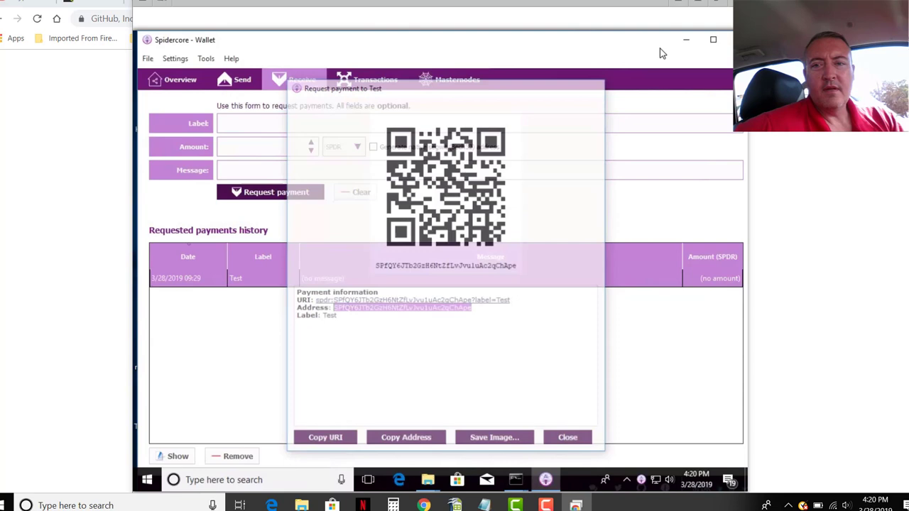
click(686, 41)
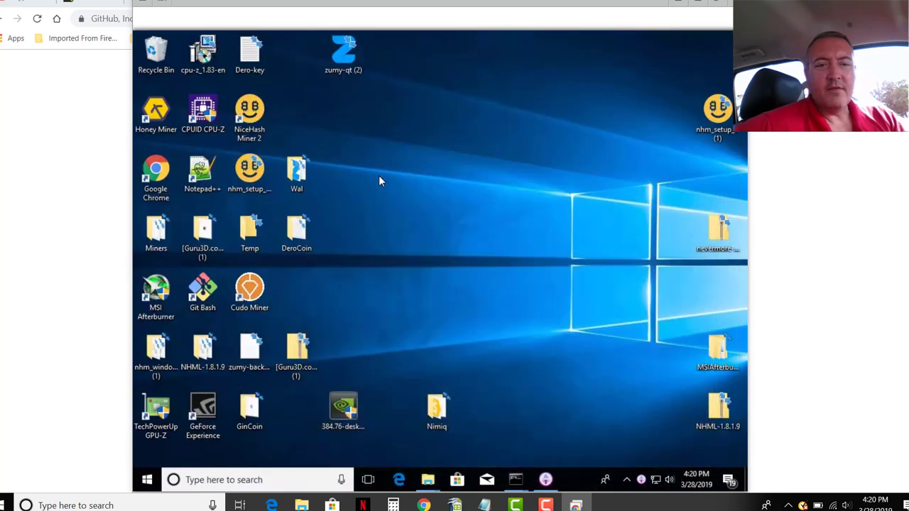
Switch back to the browser and examine the downloads for CryptoDredge v0.17.0 on its GitHub releases page.
click(57, 269)
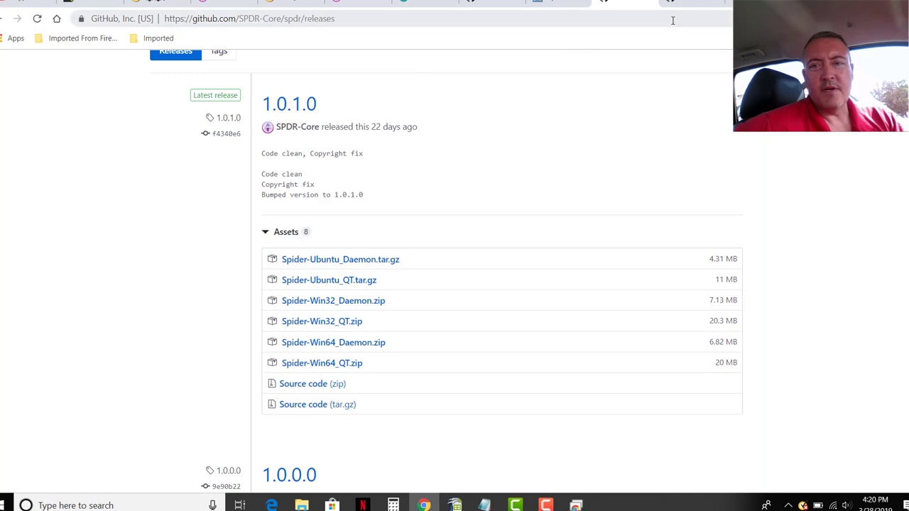
click(692, 2)
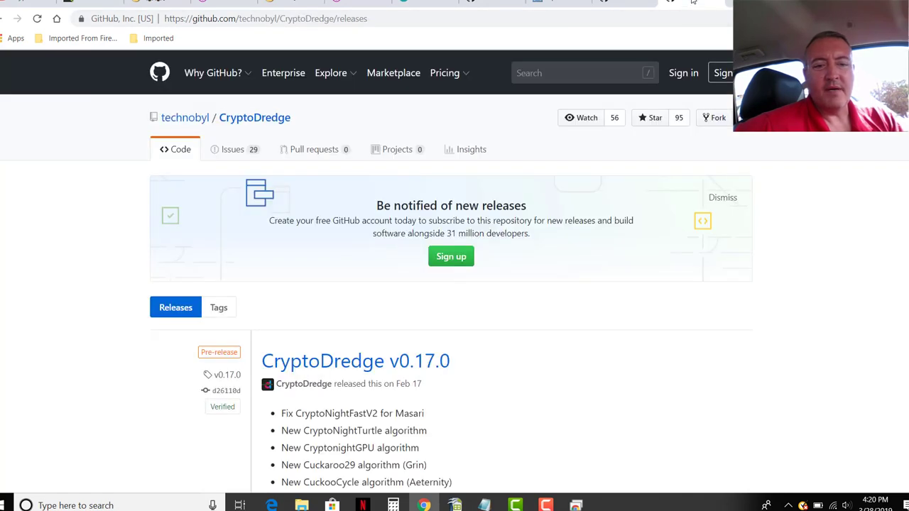
scroll(454, 270, down, 5)
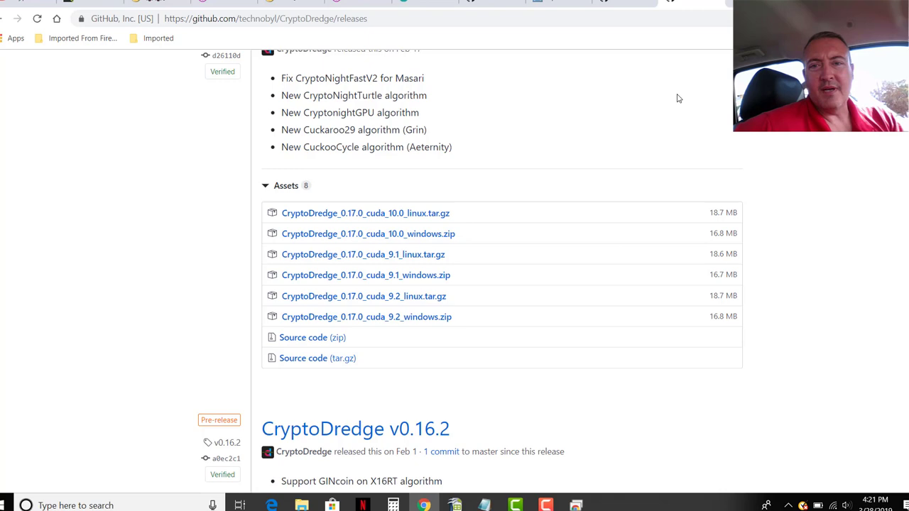
On the remote desktop, open CryptoDredge_0.17.0 inside the Miners folder's CryptoDredge_0.17.0_Spider subfolder and select the RUN batch file.
click(575, 505)
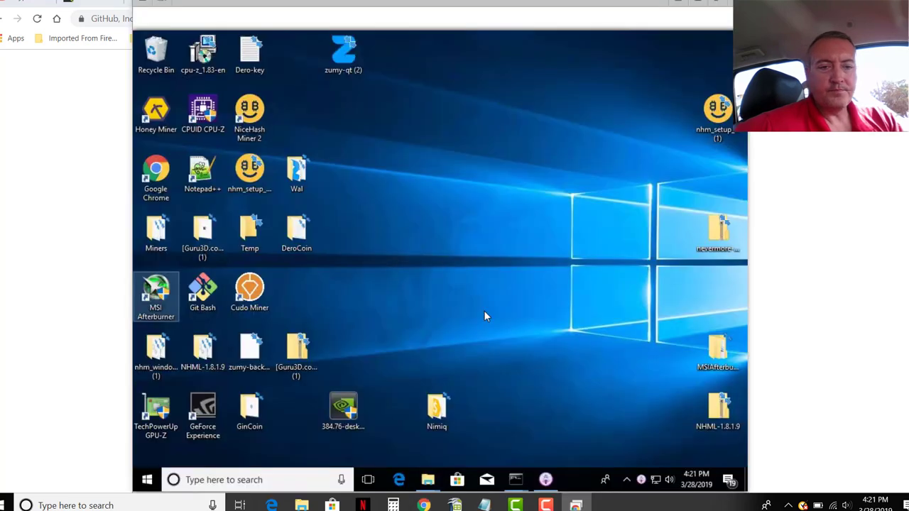
mouse_move(431, 483)
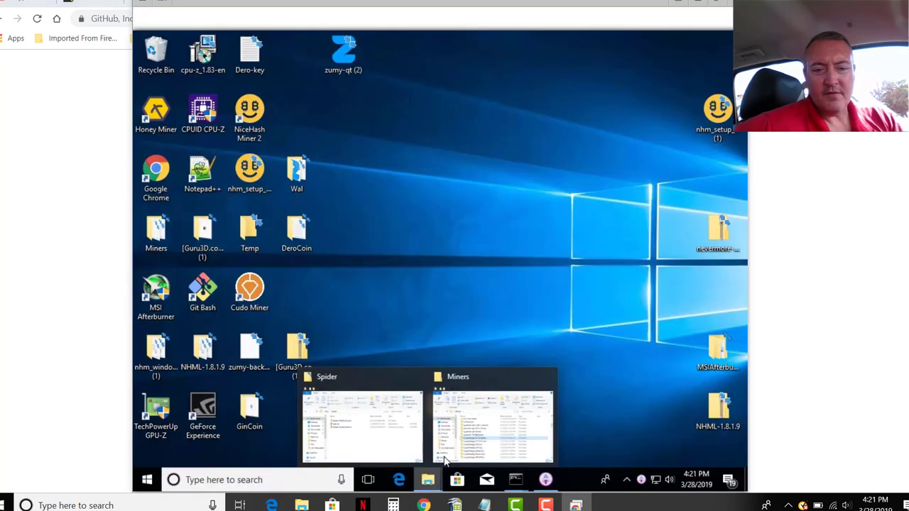
click(470, 436)
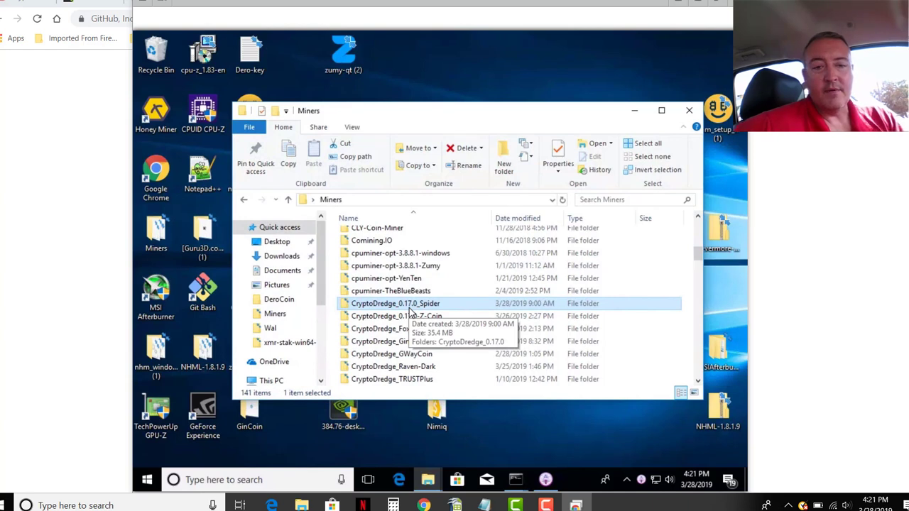
double_click(409, 309)
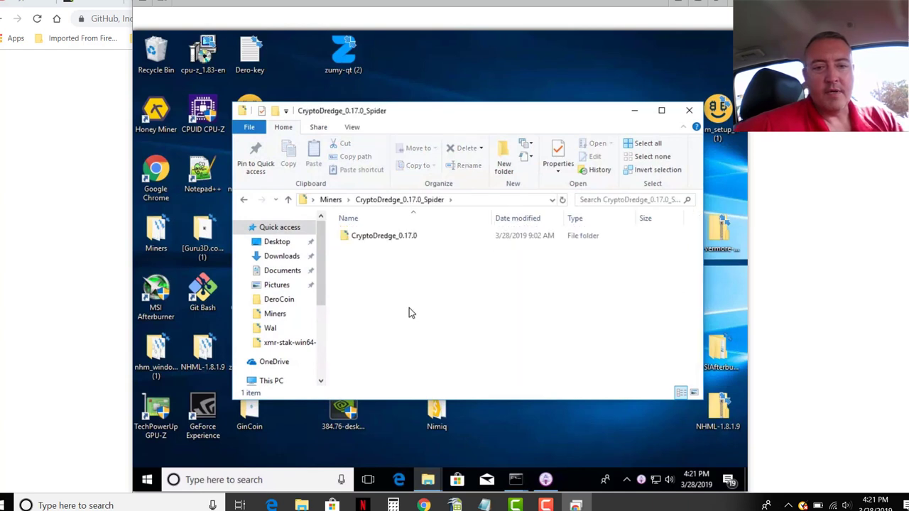
click(368, 240)
double_click(368, 240)
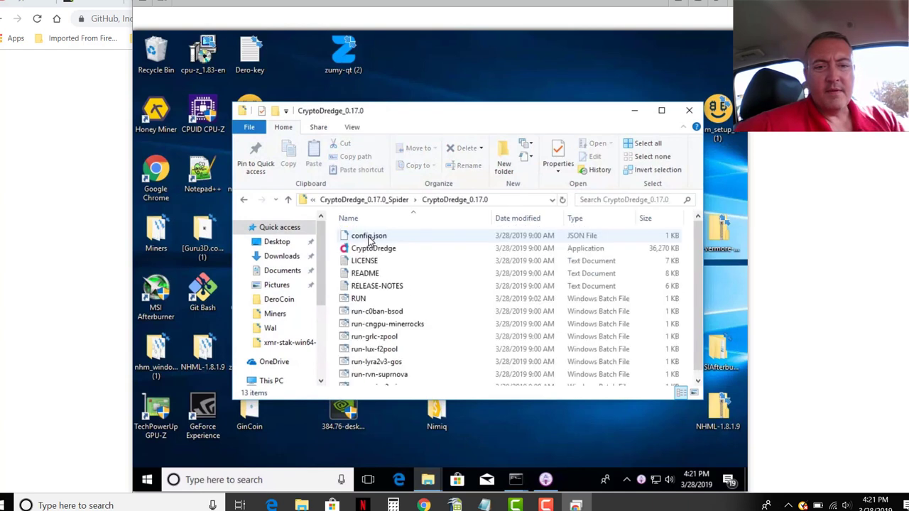
click(368, 301)
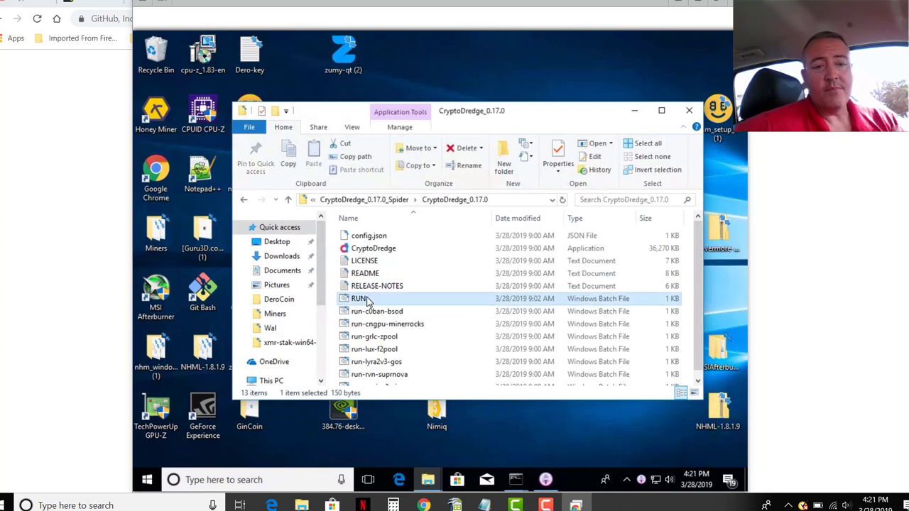
Open the RUN batch file in Notepad and examine the algorithm, pool, wallet address and worker settings in its CryptoDredge command.
right_click(367, 301)
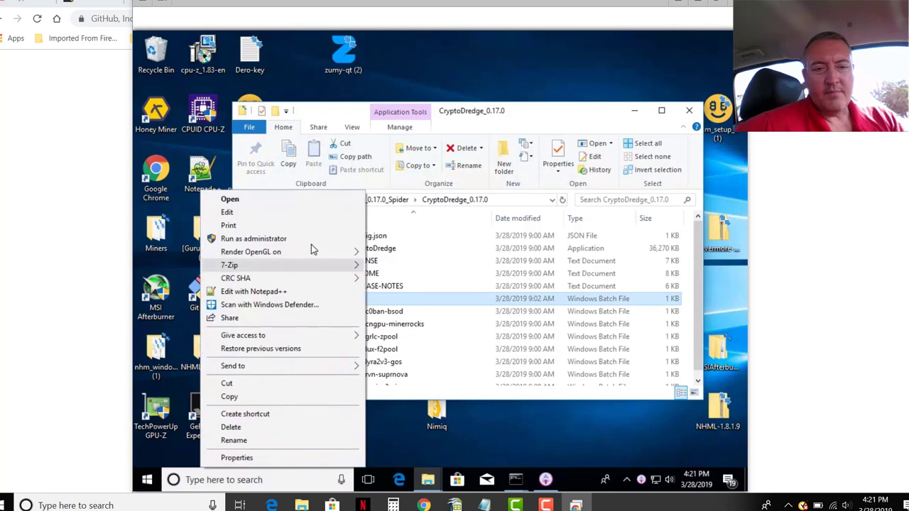
click(322, 213)
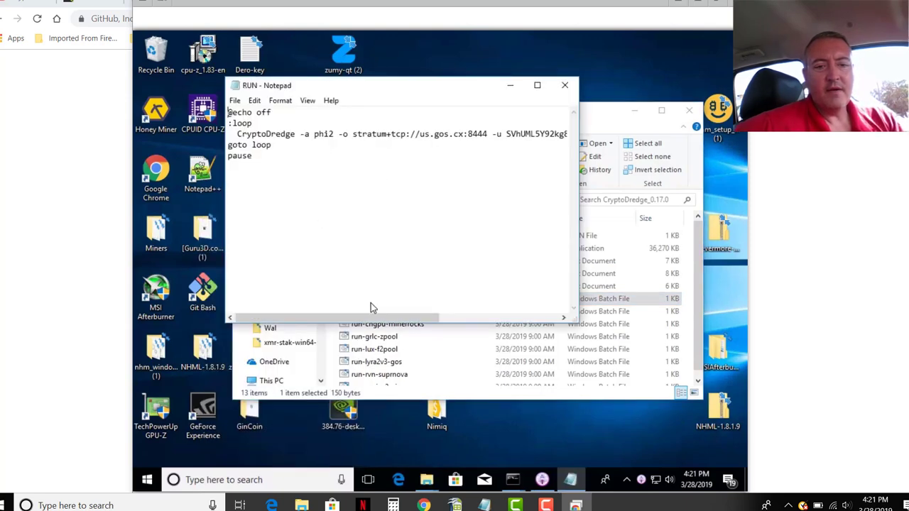
drag(371, 316, 459, 319)
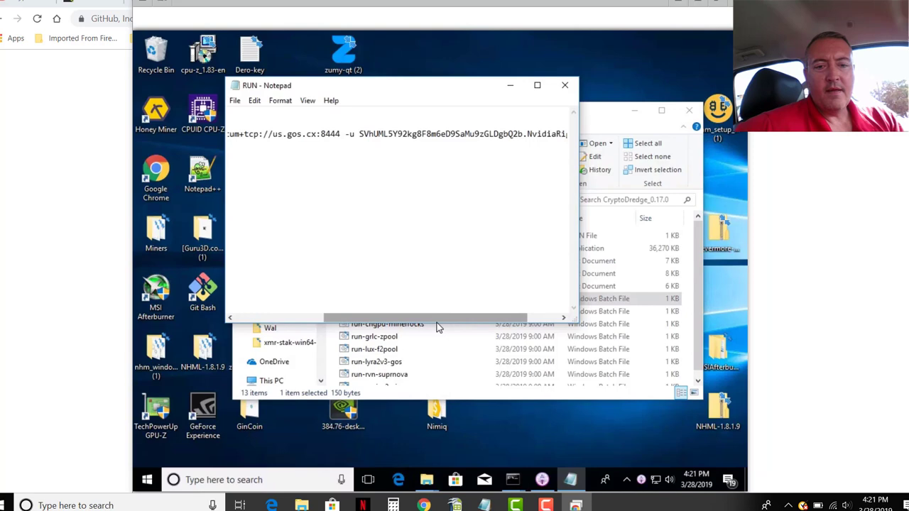
drag(442, 318, 358, 318)
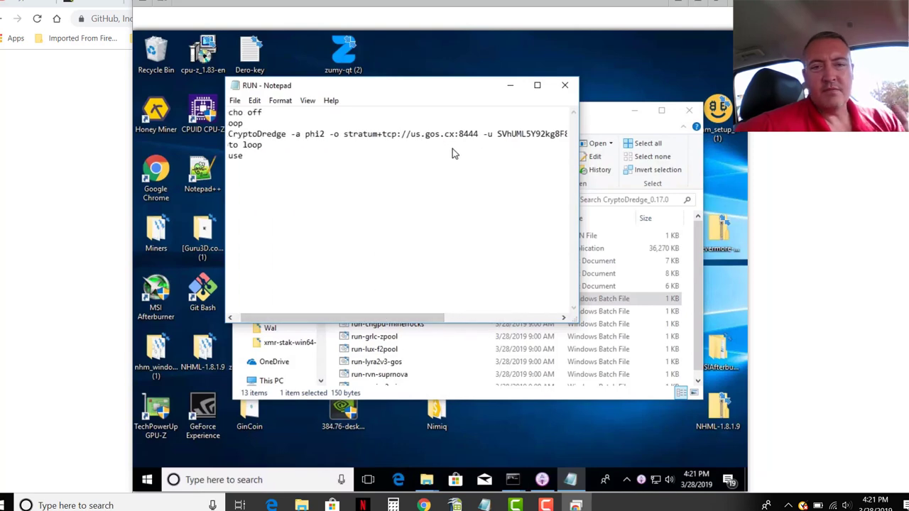
Switch to the browser, examine the SpiderCoin (SPDR) pool list on MiningPoolStats, and return to the remote desktop.
click(35, 215)
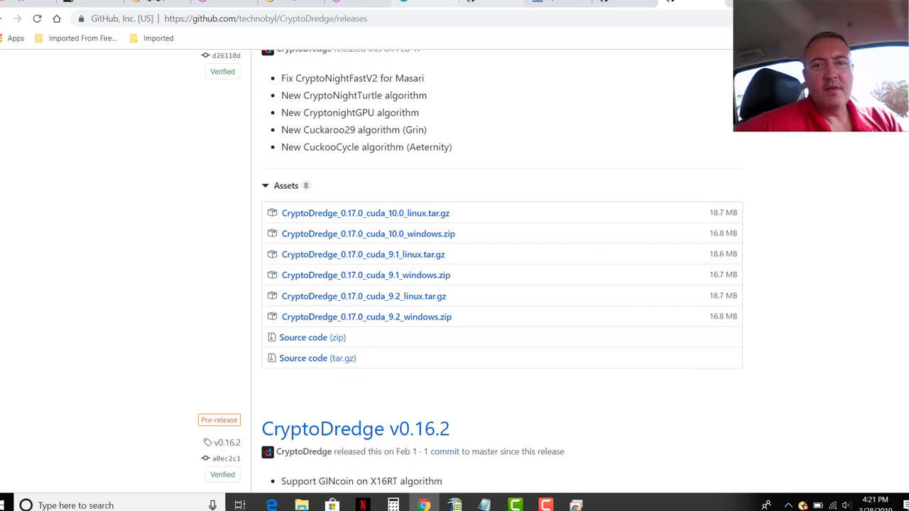
click(561, 4)
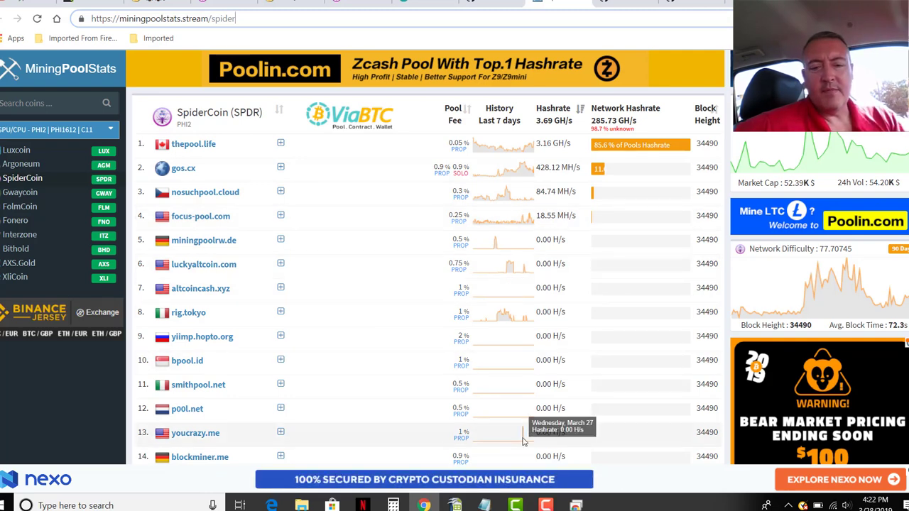
click(574, 504)
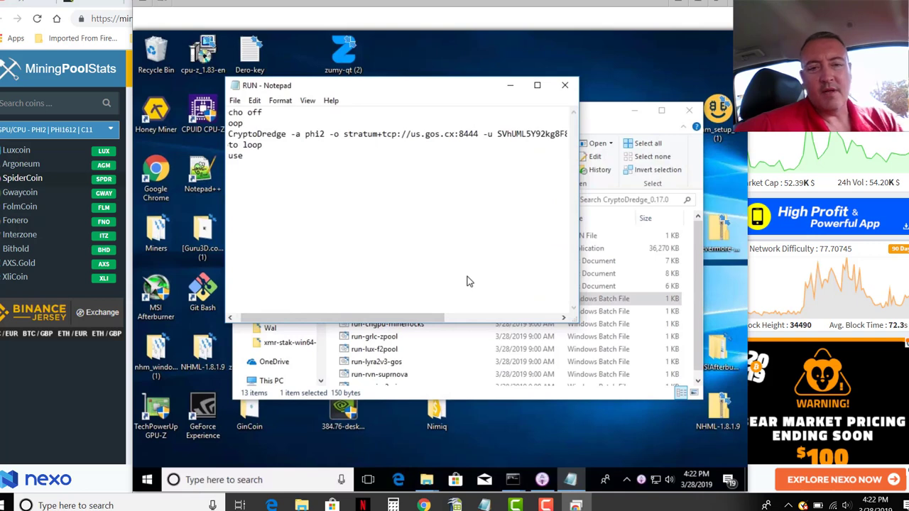
Close the RUN file in Notepad, then bring up the running miner's console and close it to stop mining.
click(565, 86)
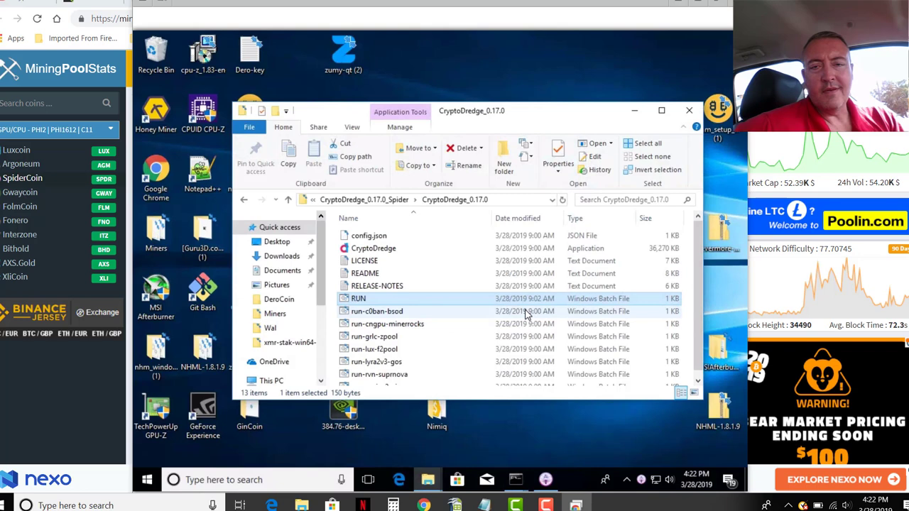
click(516, 480)
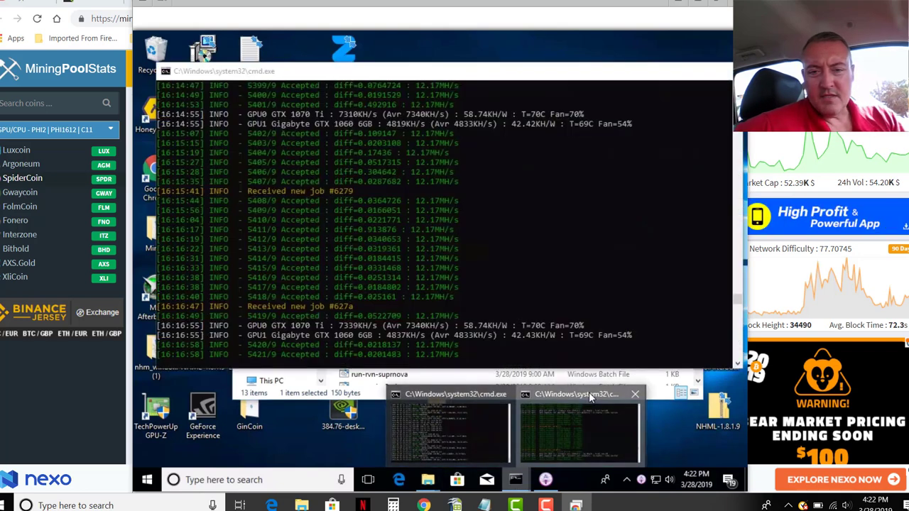
click(589, 395)
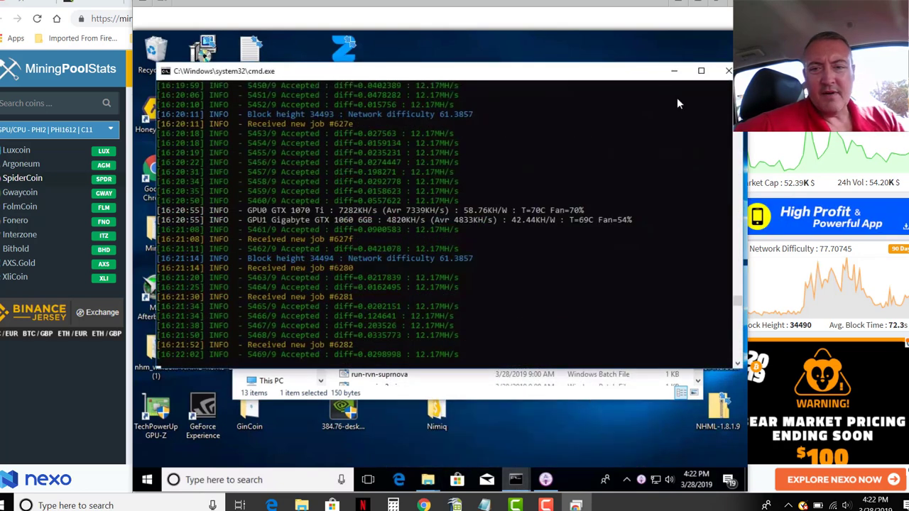
click(729, 72)
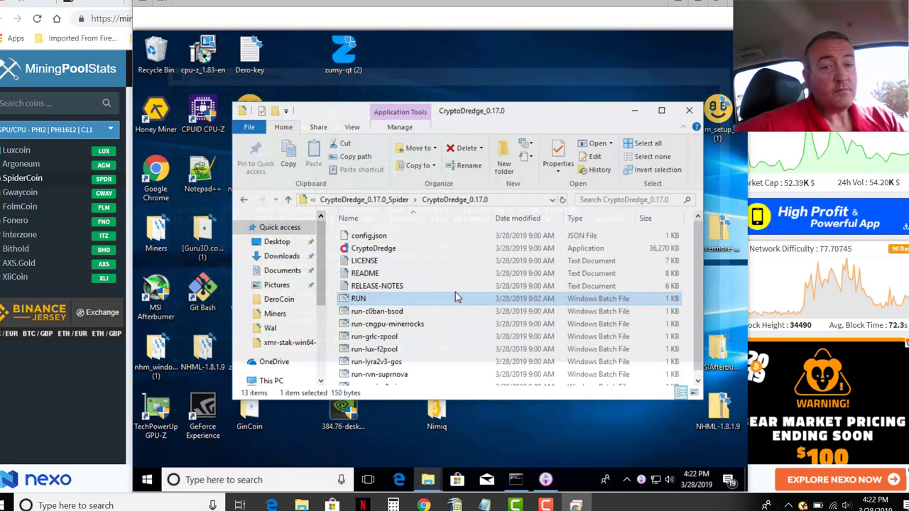
Reopen the RUN batch file for editing, save a copy as RUN1.bat in the same folder, and close Notepad.
right_click(371, 301)
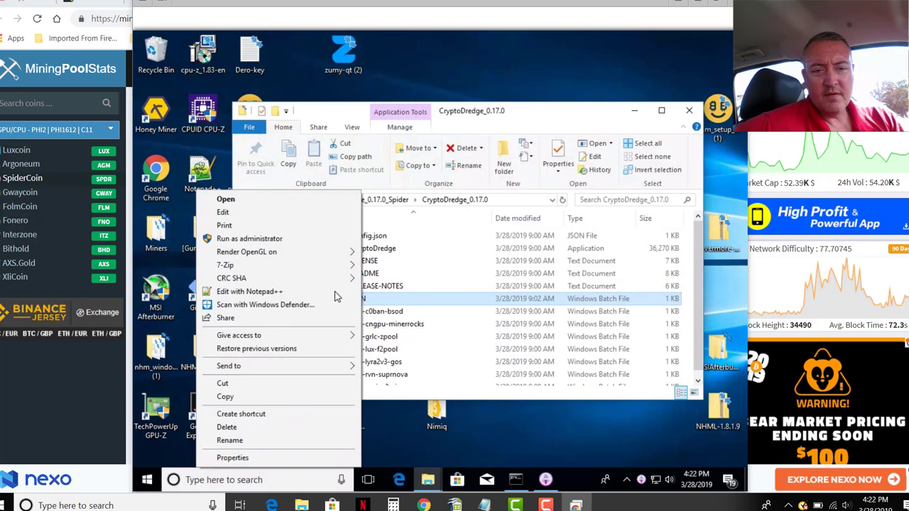
click(281, 209)
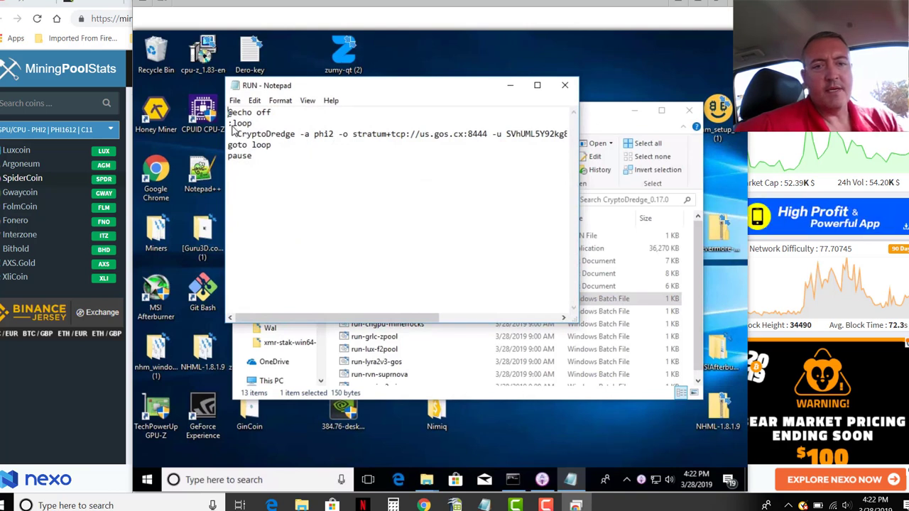
click(236, 101)
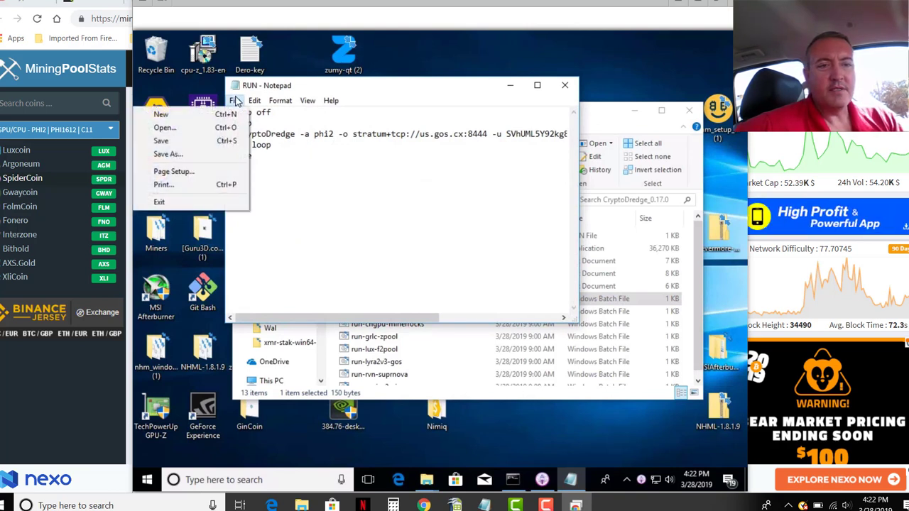
click(210, 156)
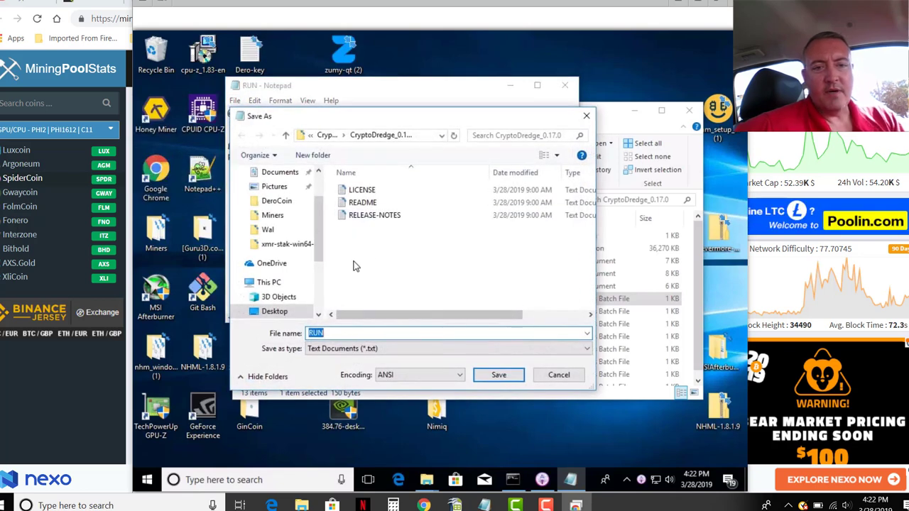
click(345, 335)
key(BackSpace)
key(BackSpace)
key(BackSpace)
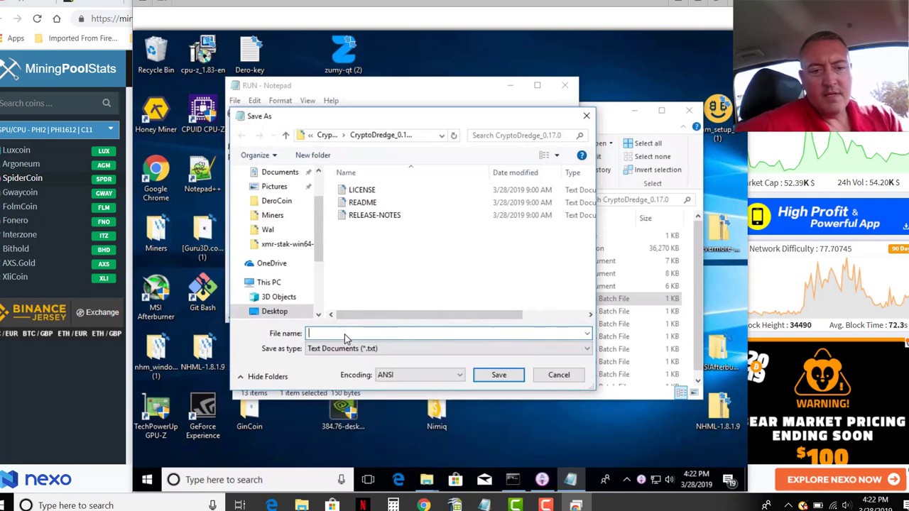
text(RUN)
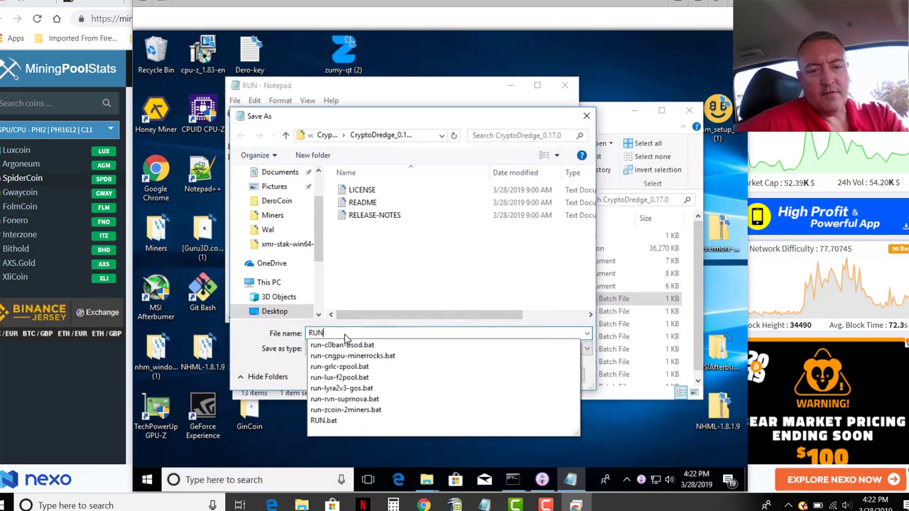
text(1.bat)
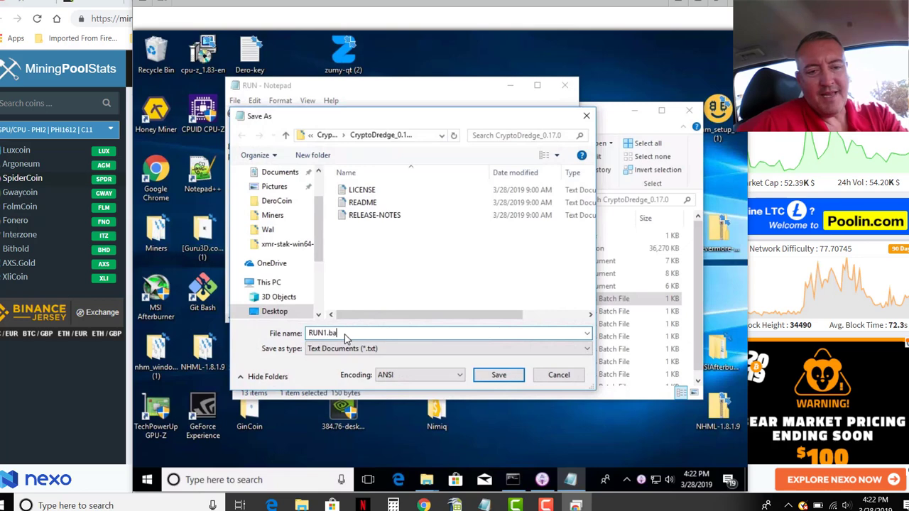
click(490, 378)
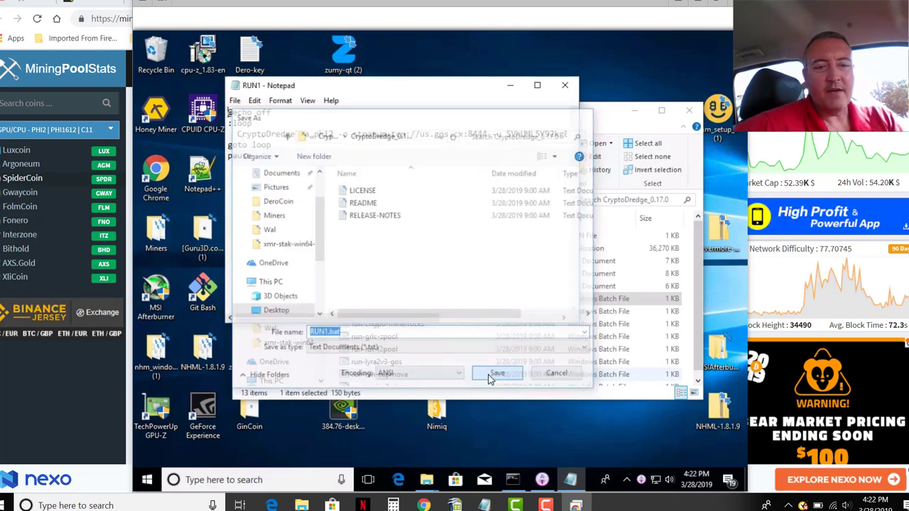
click(564, 87)
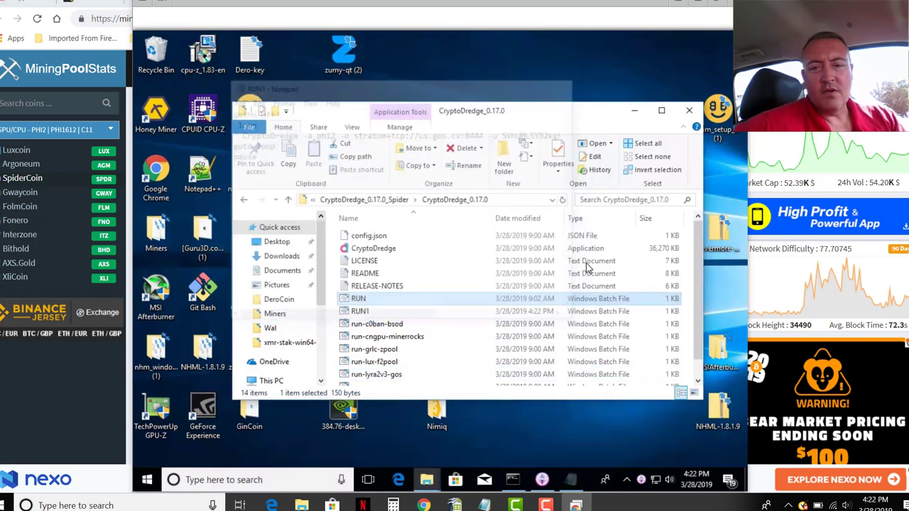
Launch the RUN1 batch file to start mining, and close the remote desktop session of the Nvidia rig.
click(454, 311)
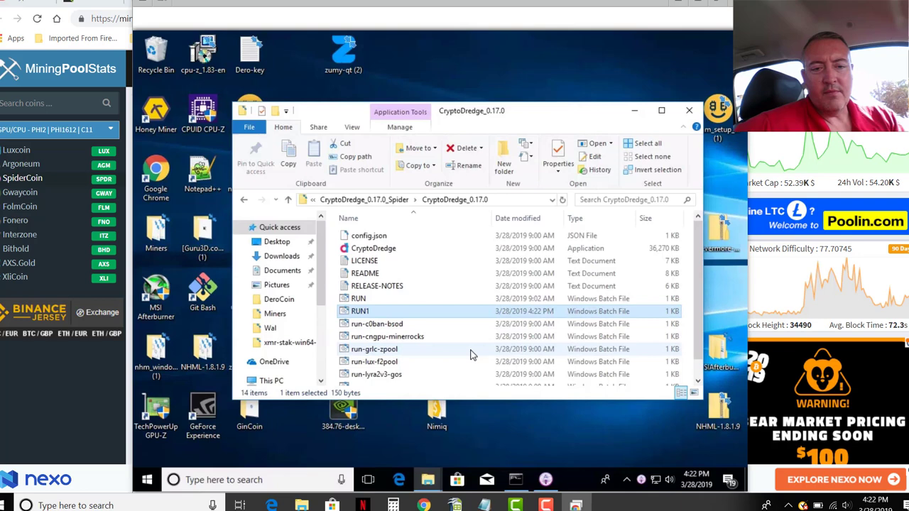
double_click(374, 313)
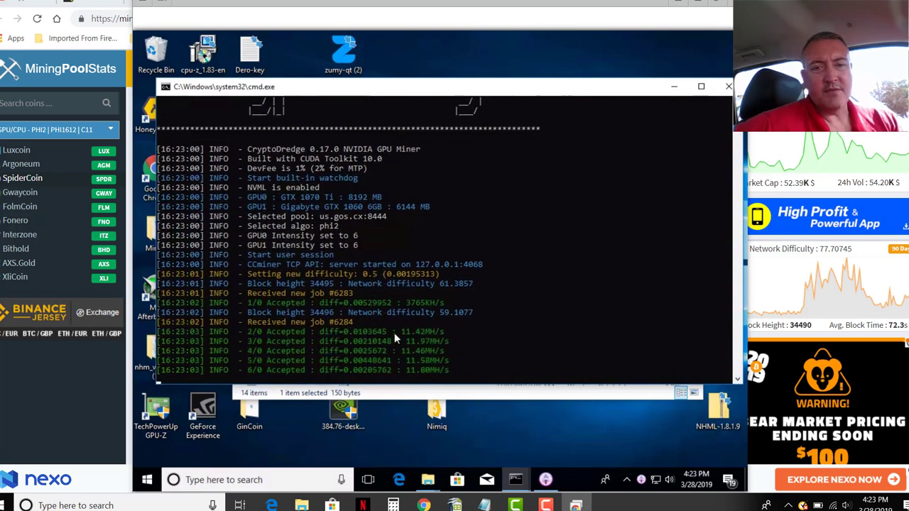
click(86, 409)
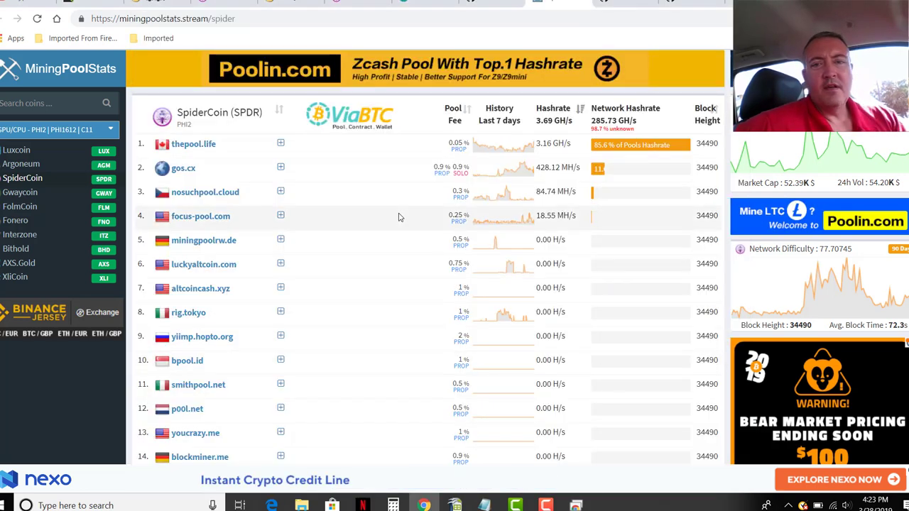
click(576, 505)
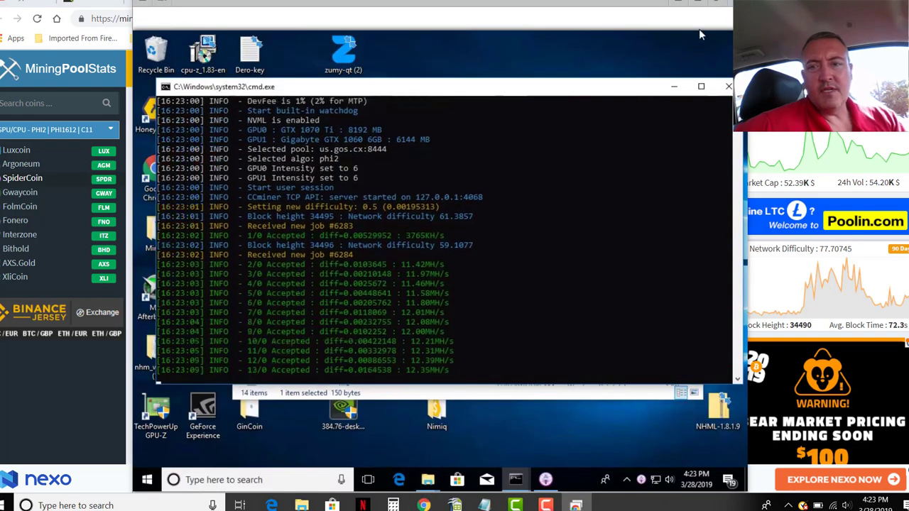
click(729, 4)
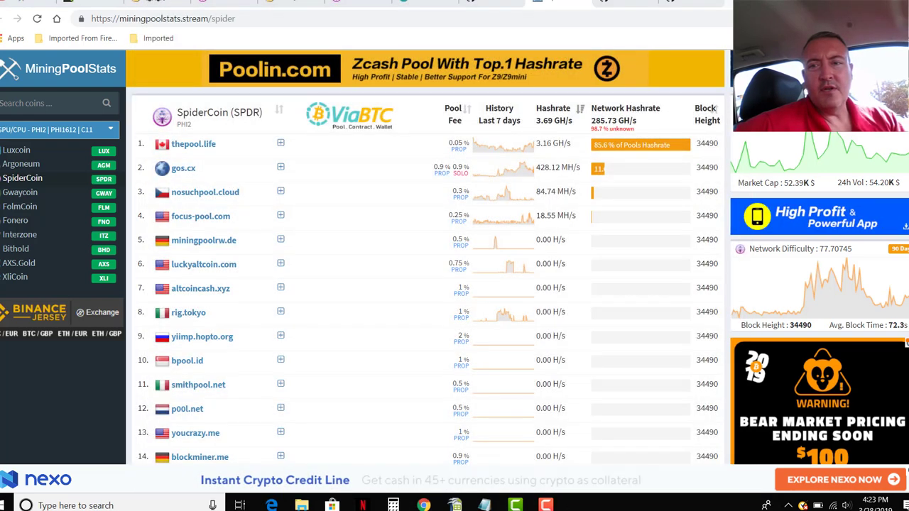
Launch Chrome Remote Desktop from chrome://apps in a new tab and connect to DESKTOP-8FE52C7 by entering its PIN.
key(ctrl+t)
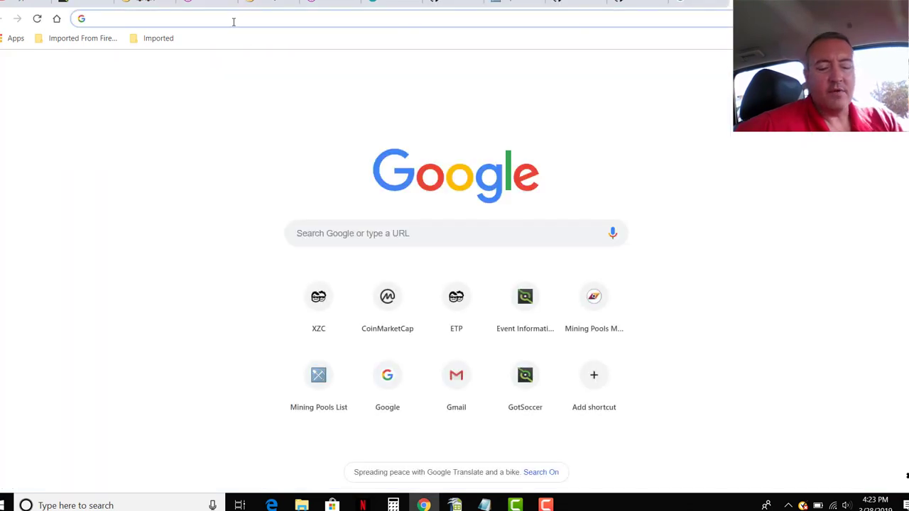
text(chro)
key(Return)
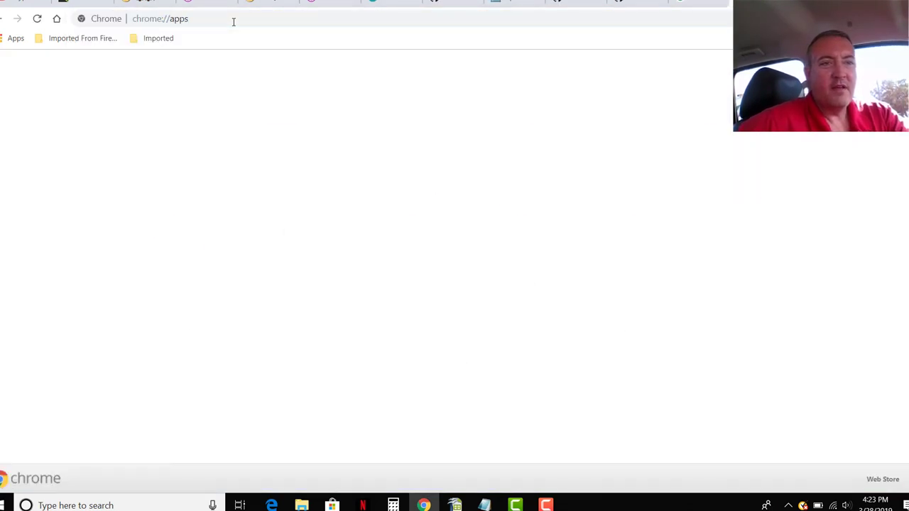
click(290, 275)
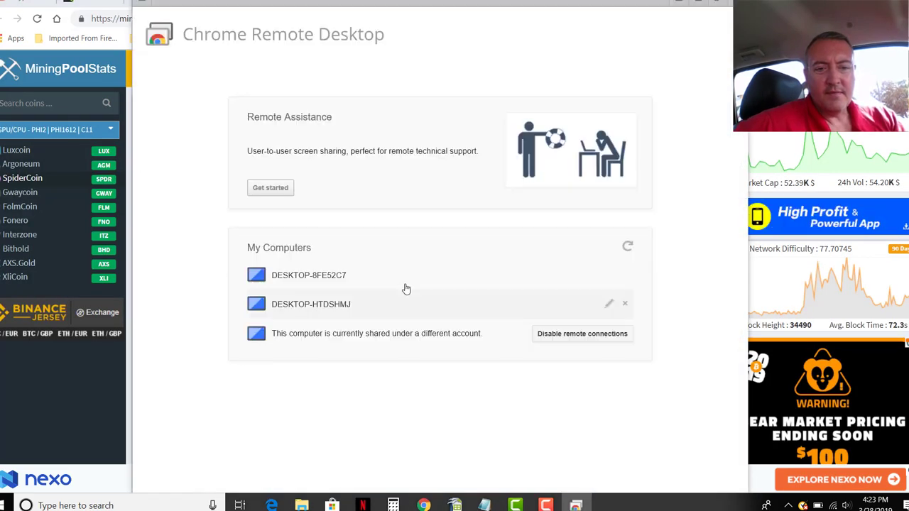
click(390, 276)
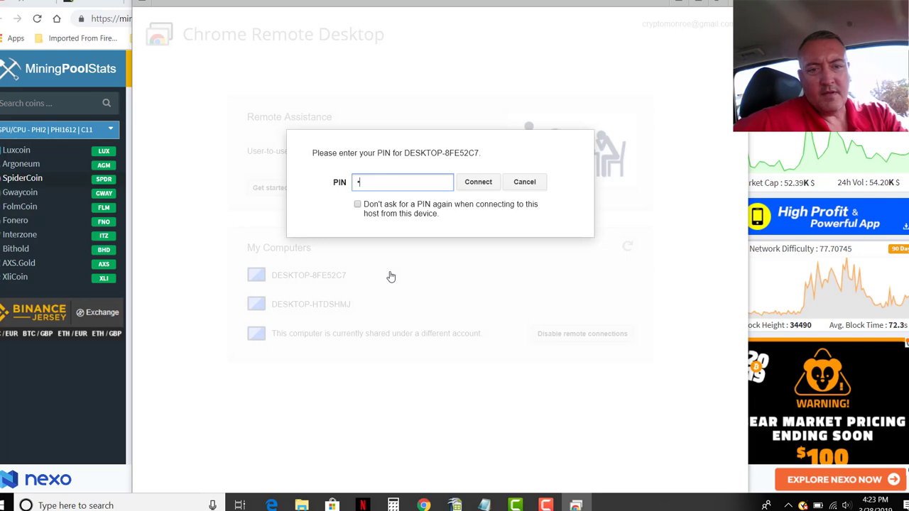
text(*)
key(Return)
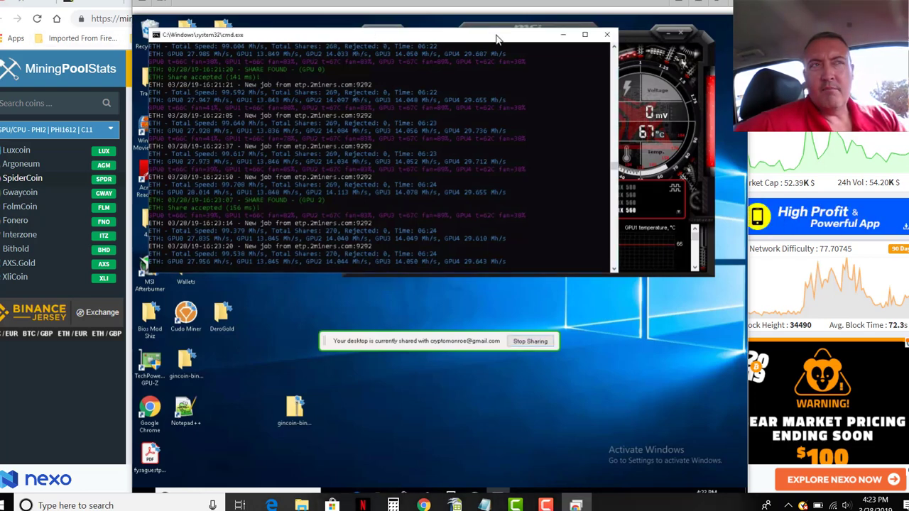
Close the console of the running ETH miner on this rig and open the Miners folder on its desktop.
click(607, 35)
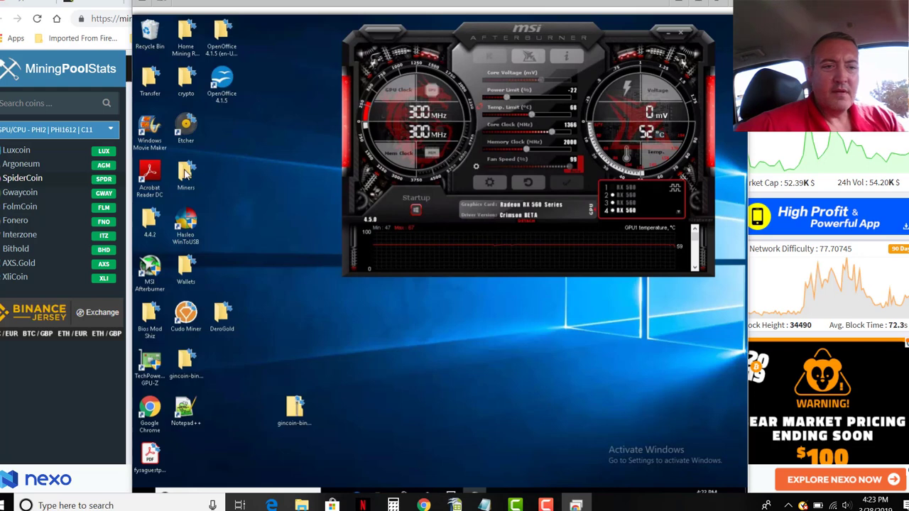
double_click(184, 174)
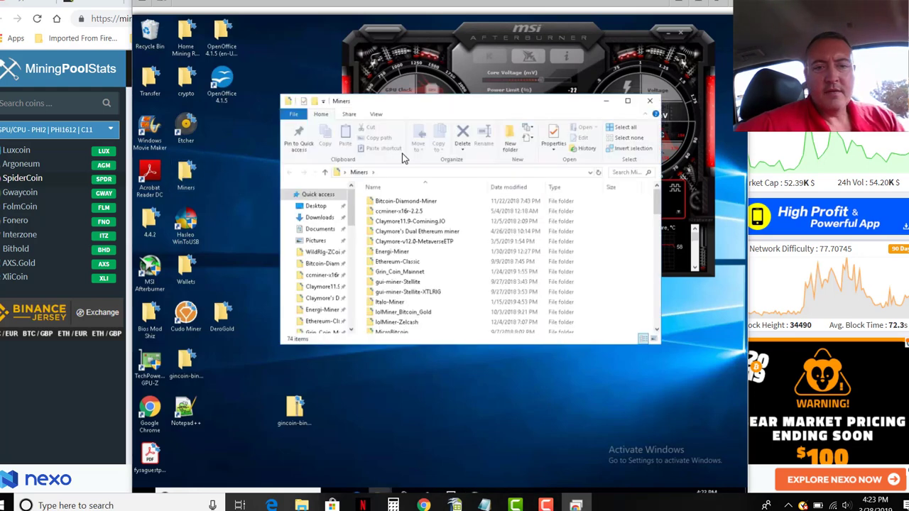
Switch to the browser and look through the Team Red Miner releases on the todxx/teamredminer GitHub page.
click(226, 7)
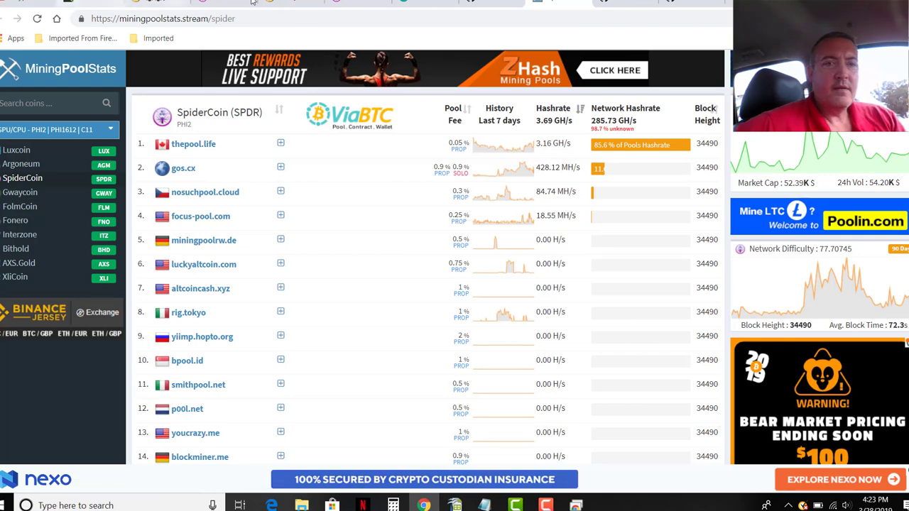
click(490, 4)
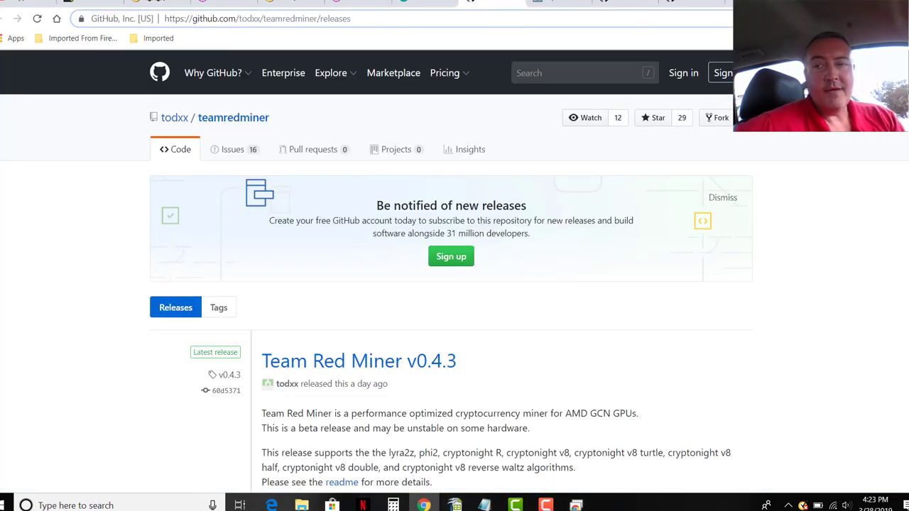
scroll(454, 284, down, 15)
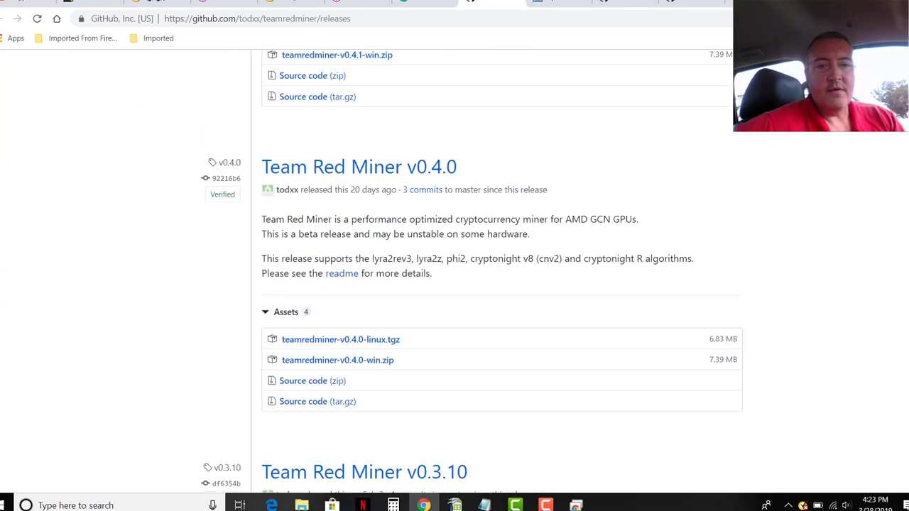
Look through the older Team Red Miner releases down to v0.3.5, and return to the latest release, v0.4.3.
scroll(454, 284, down, 7)
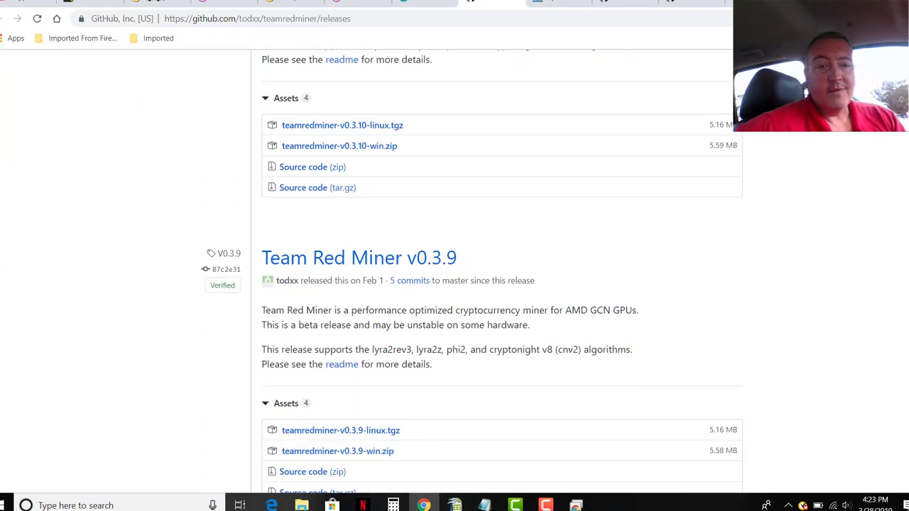
scroll(455, 284, down, 15)
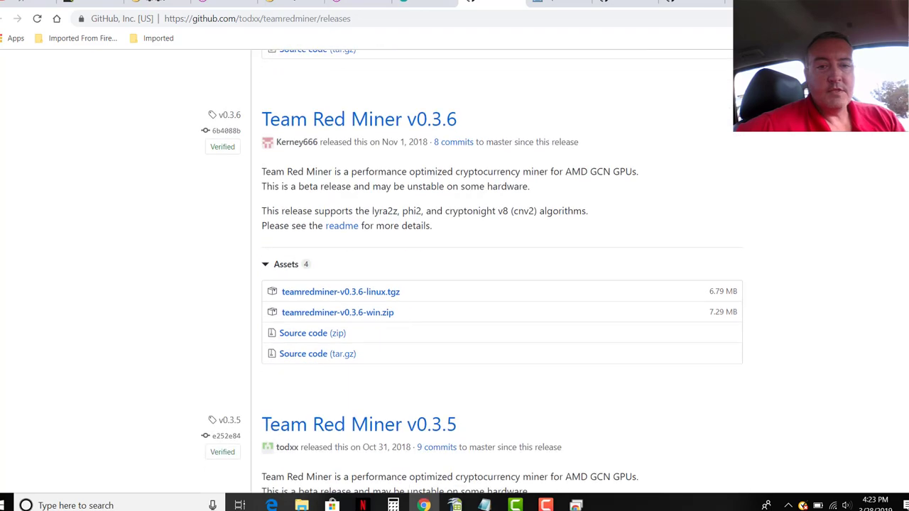
scroll(454, 284, down, 5)
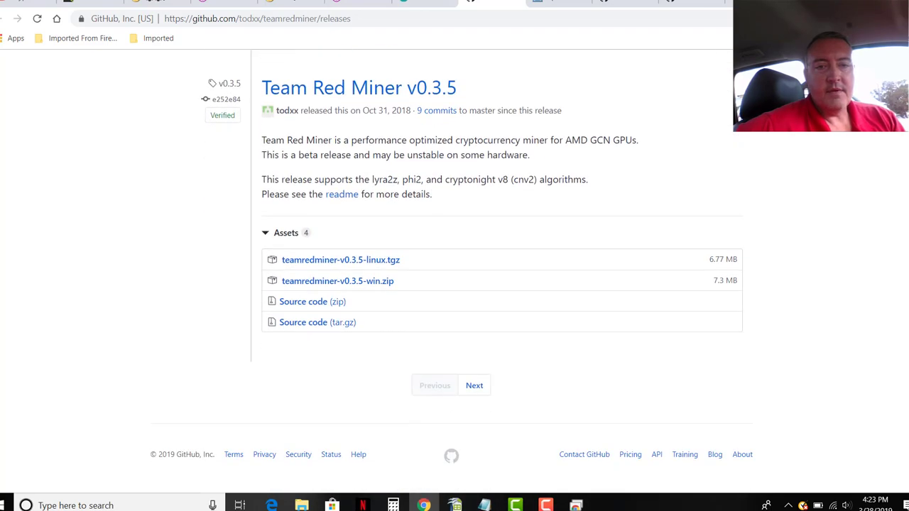
scroll(454, 284, up, 20)
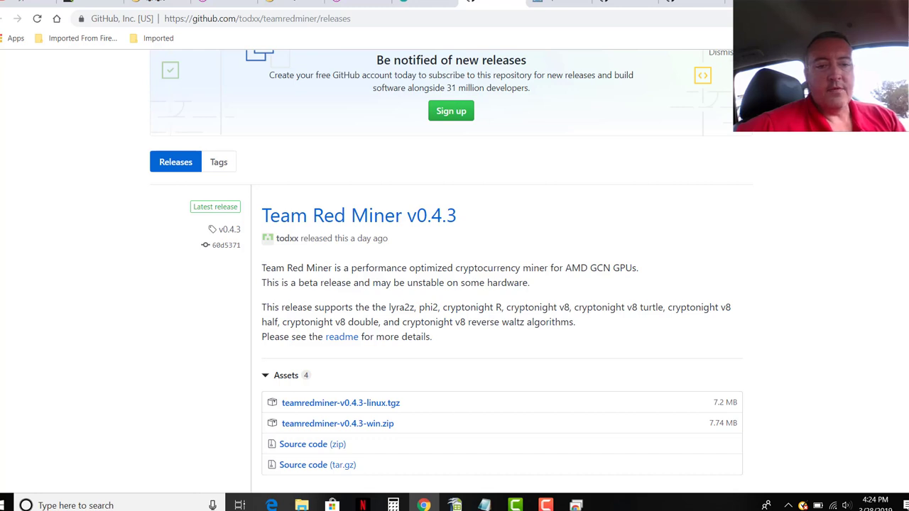
scroll(508, 349, up, 2)
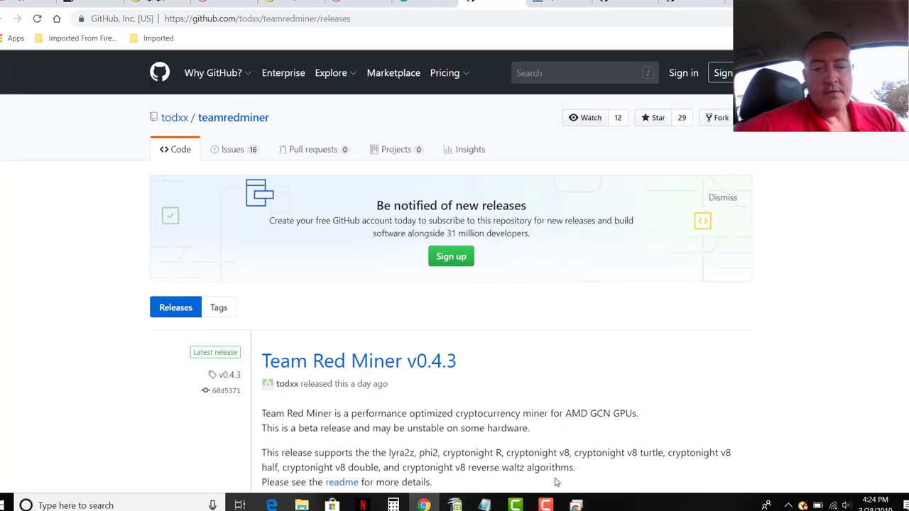
click(576, 505)
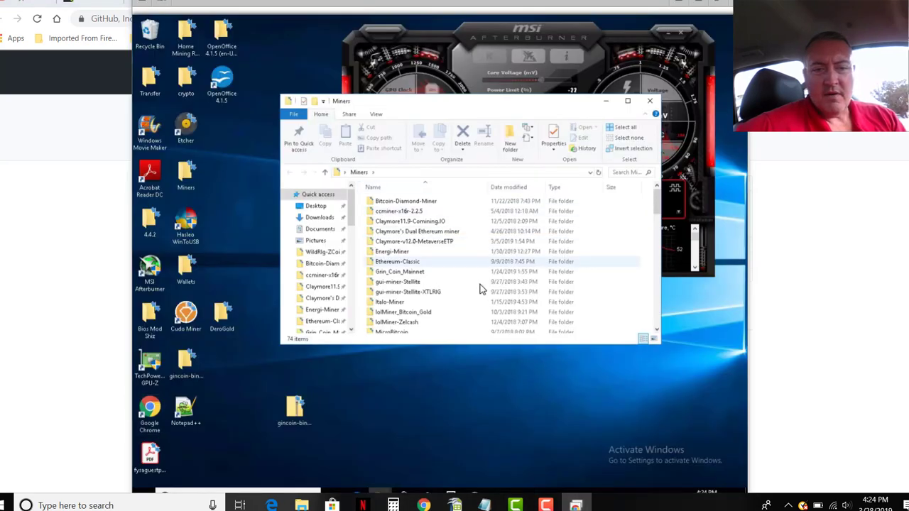
click(28, 281)
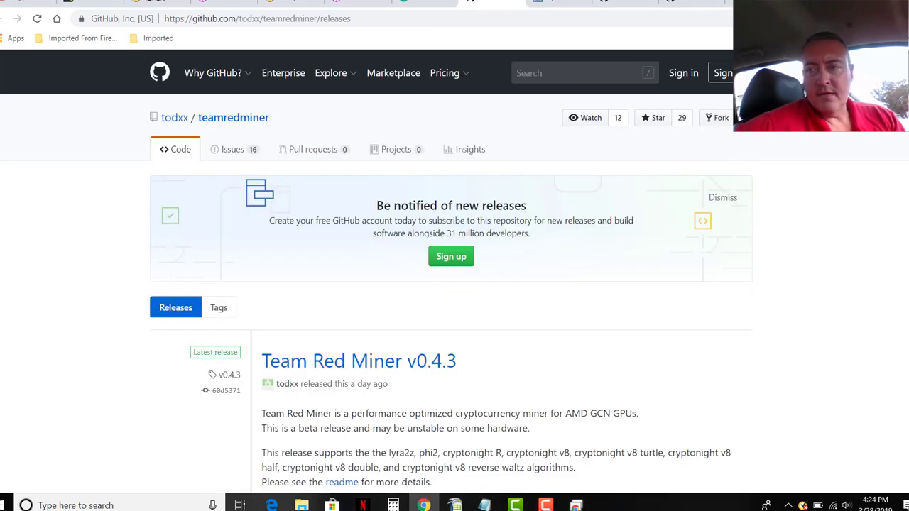
scroll(367, 216, down, 5)
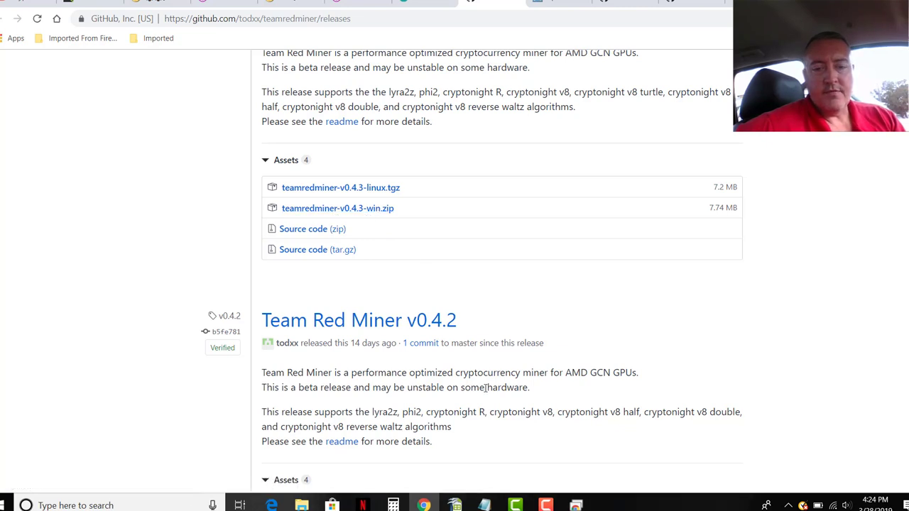
Switch to the remote AMD rig and open the RUN batch file from redminer-Spider's teamredminer-v0.4.3-win folder for editing.
click(575, 505)
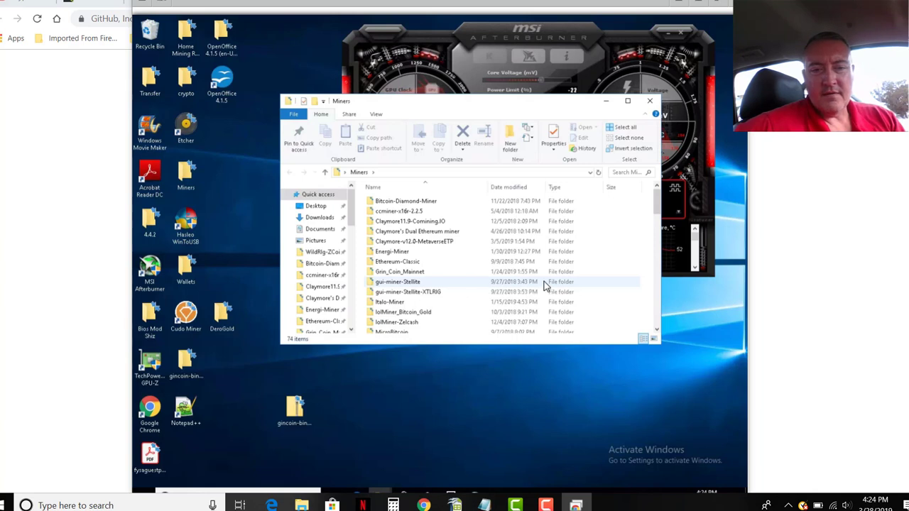
drag(657, 210, 657, 240)
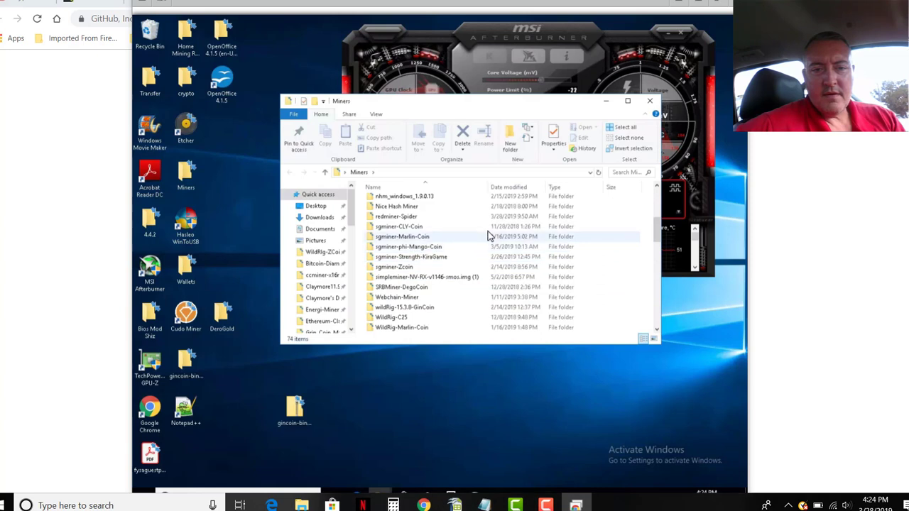
double_click(395, 218)
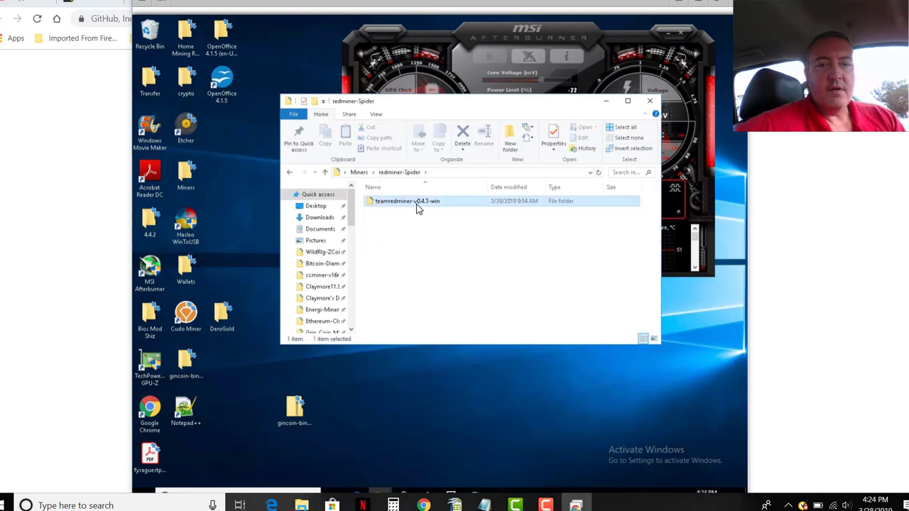
double_click(417, 203)
click(381, 223)
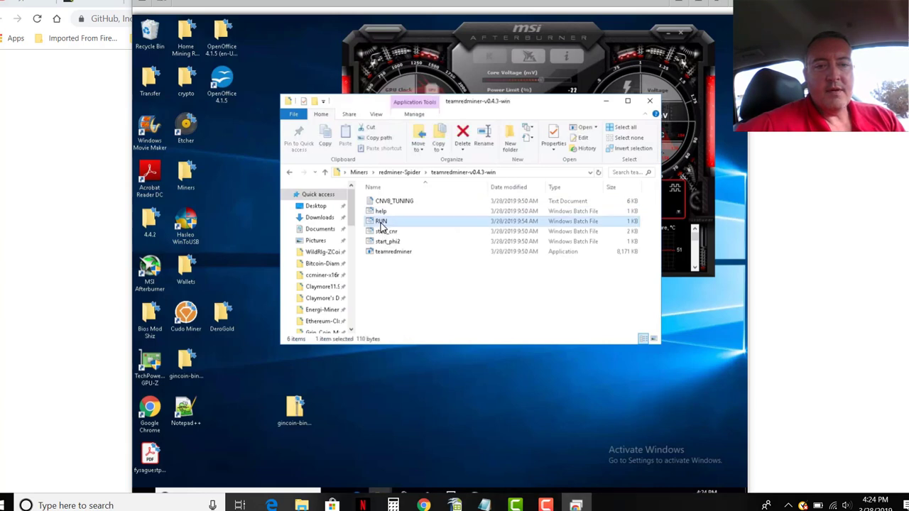
right_click(381, 222)
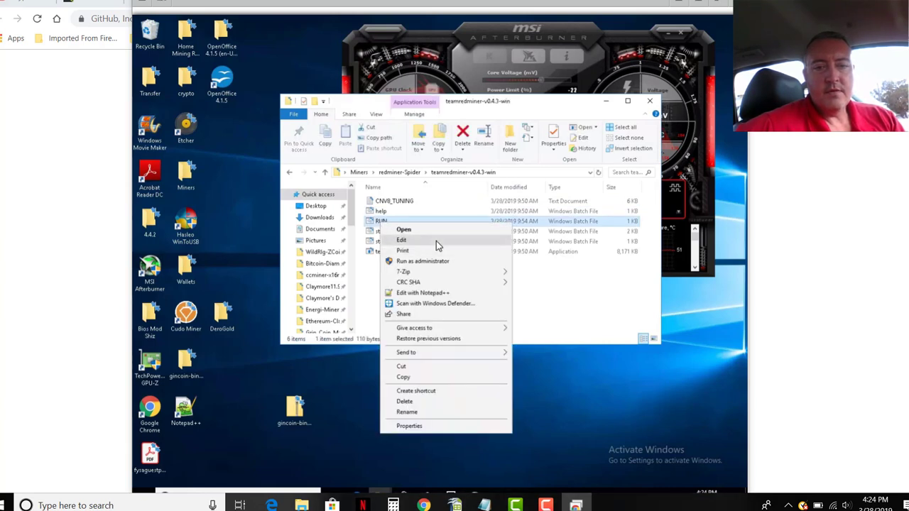
click(435, 241)
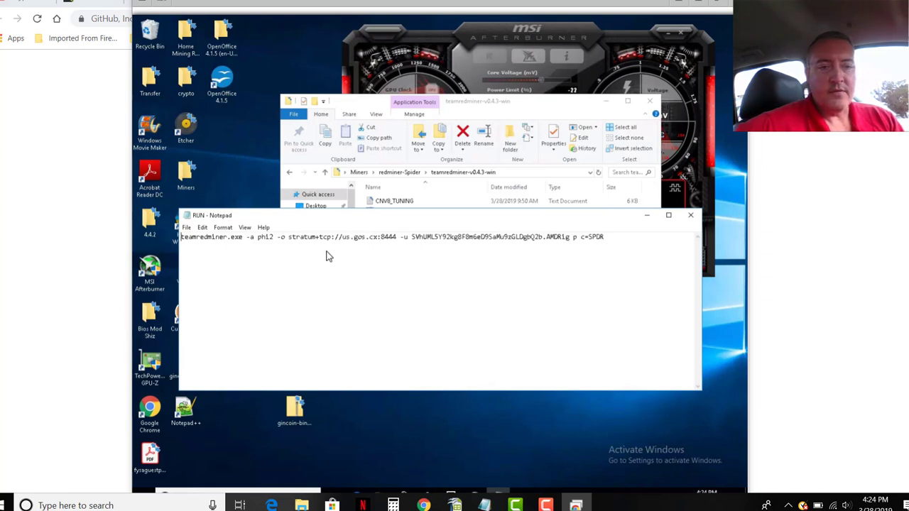
Save a copy of the batch file as RUN1.bat in the teamredminer-v0.4.3-win folder.
click(186, 228)
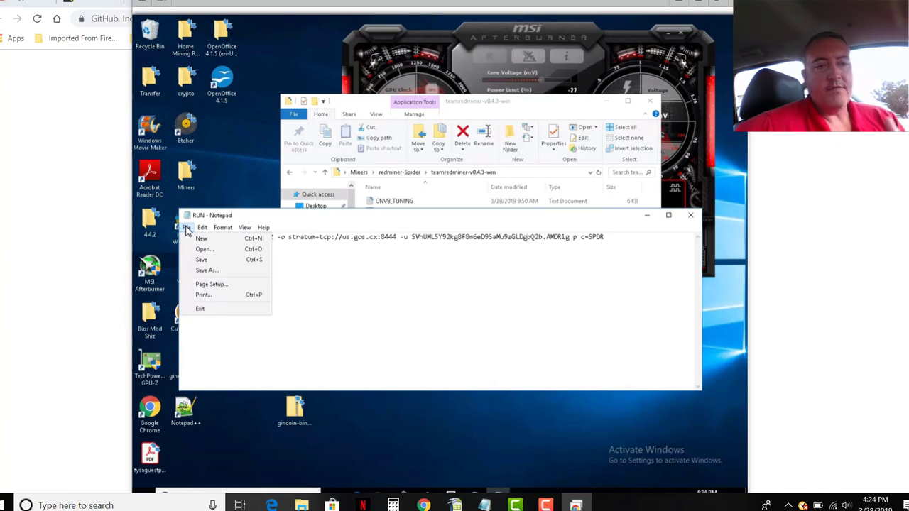
click(207, 269)
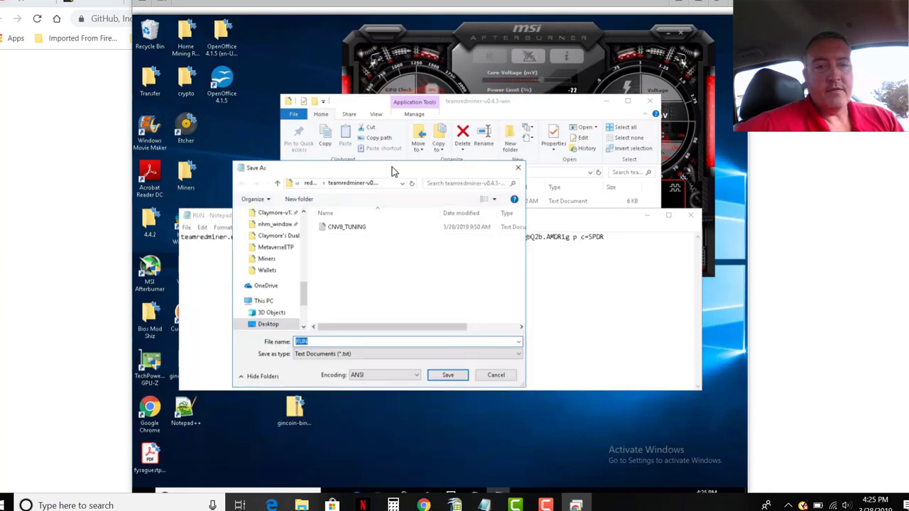
click(309, 184)
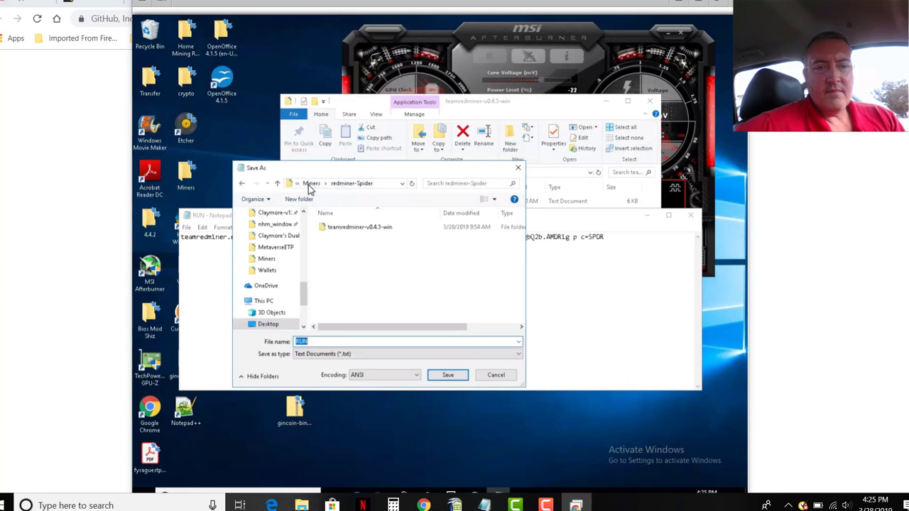
click(332, 231)
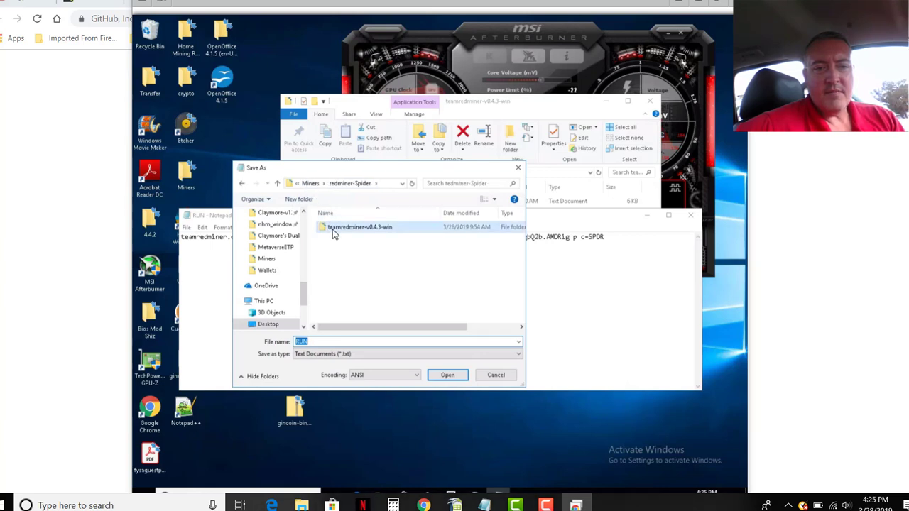
double_click(333, 233)
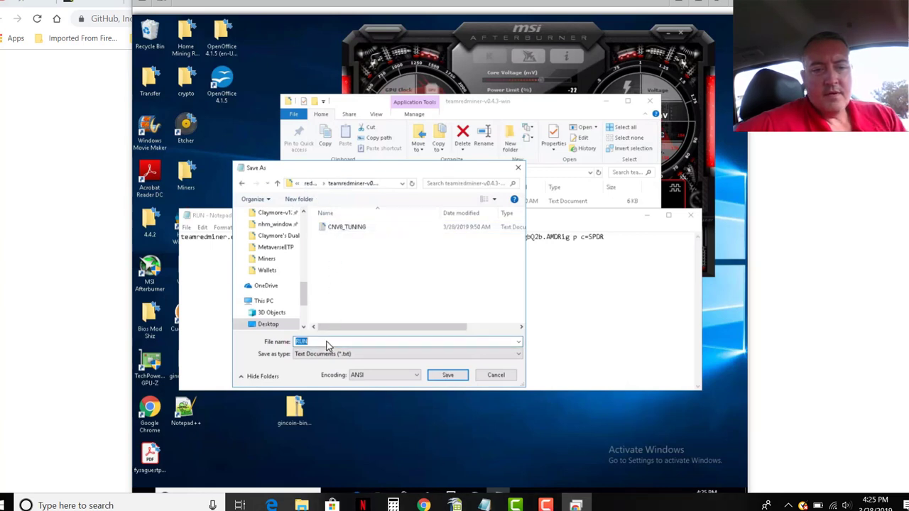
text(RUN)
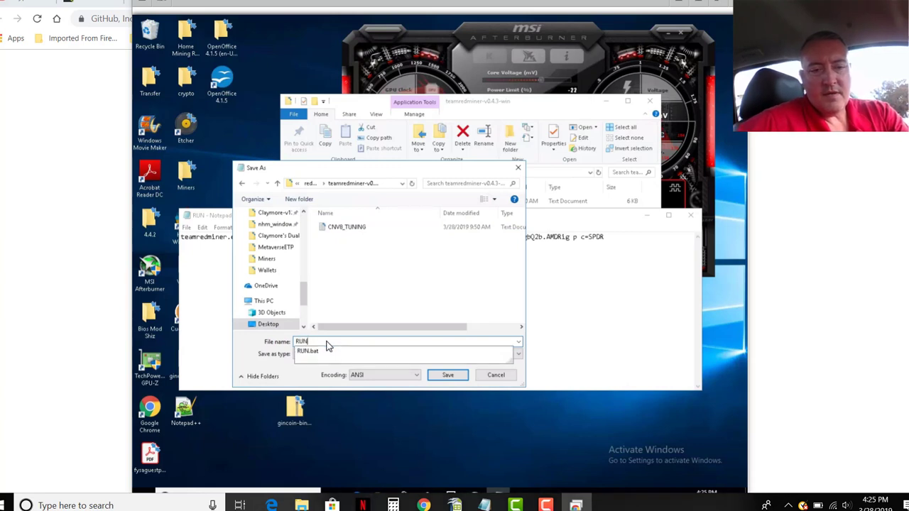
text(1.bat)
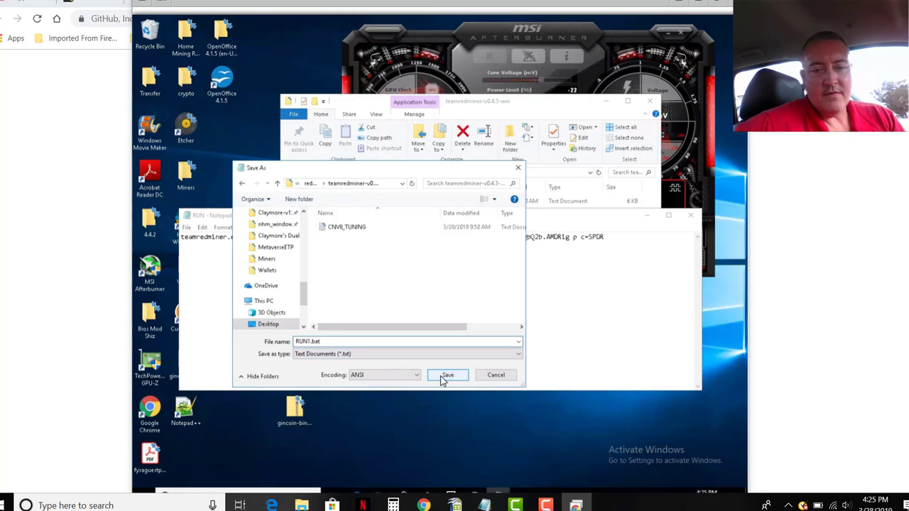
click(446, 376)
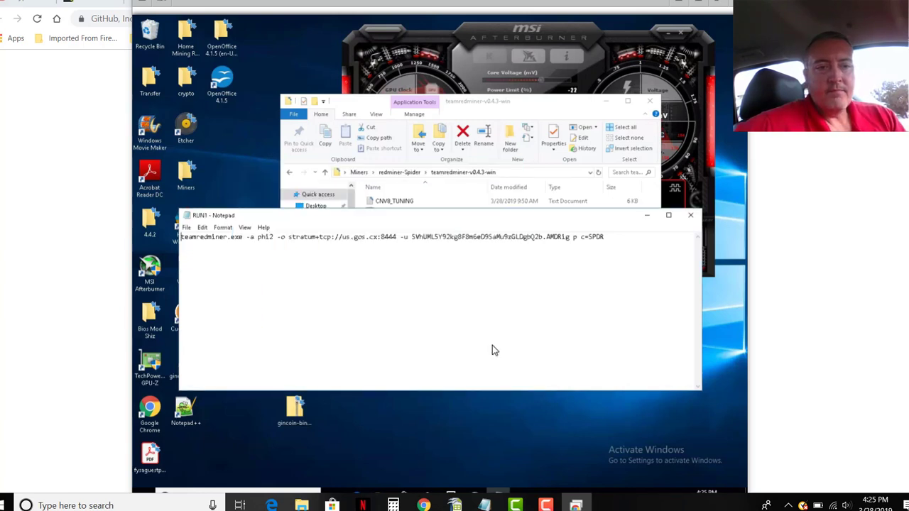
Close the batch file's Notepad window and launch RUN1 to start mining on the AMD rig.
click(690, 217)
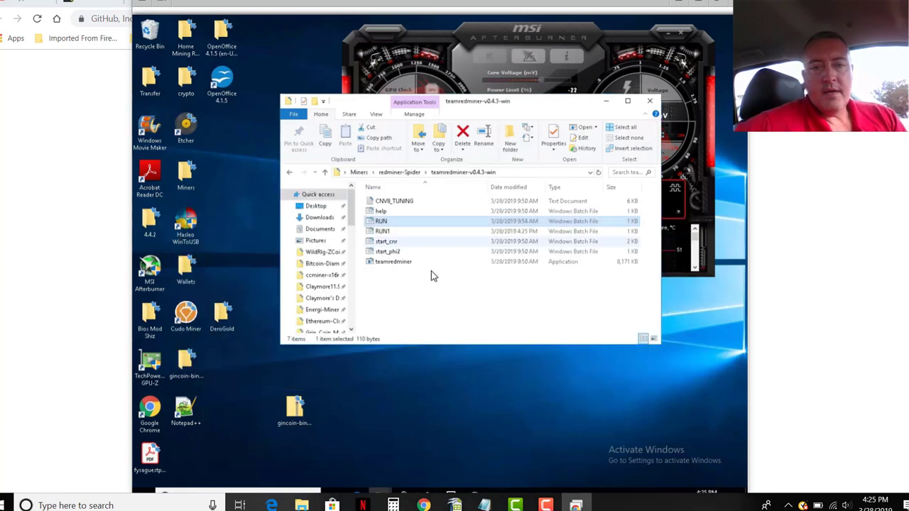
click(395, 286)
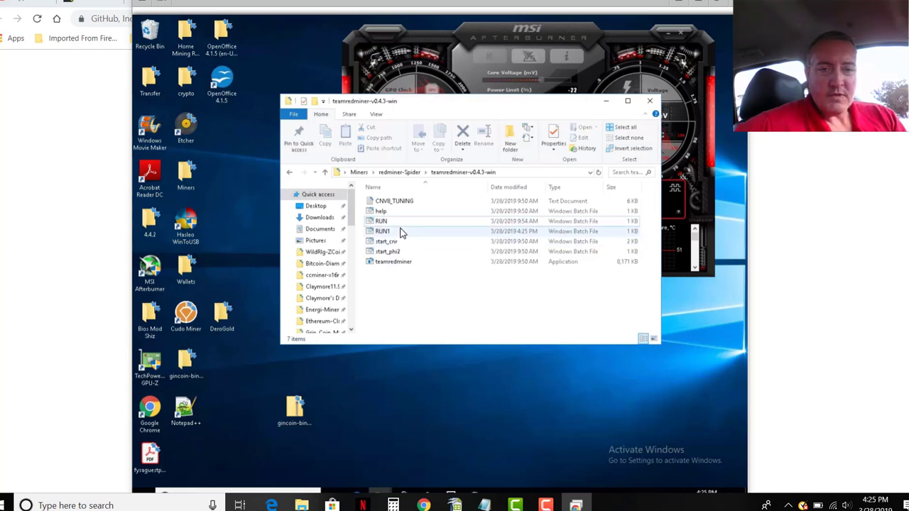
double_click(400, 231)
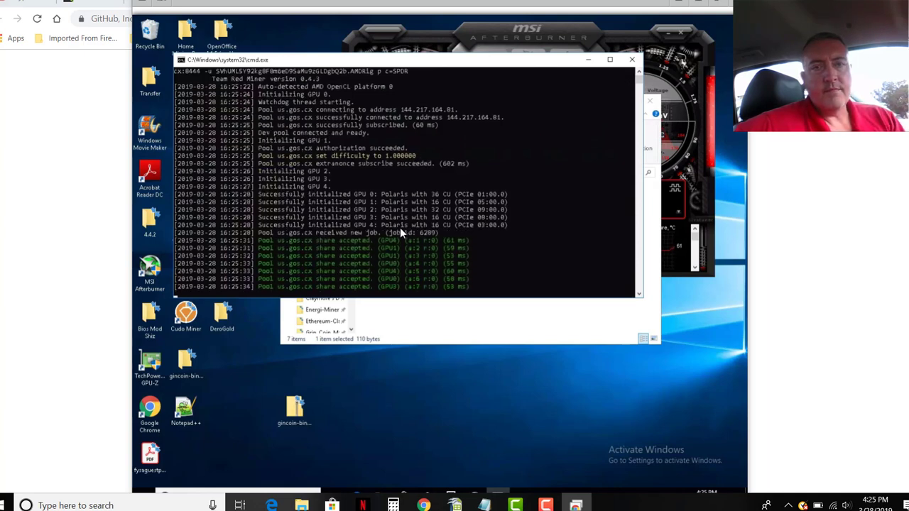
Switch to the browser, refresh the gos.cx wallet page, and check its payouts, connected workers and recent SpiderVPS earnings.
click(85, 107)
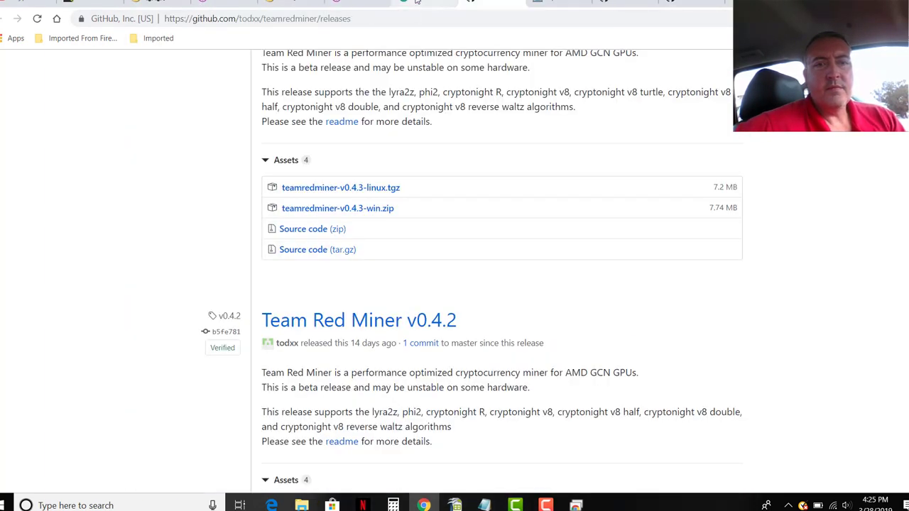
click(220, 4)
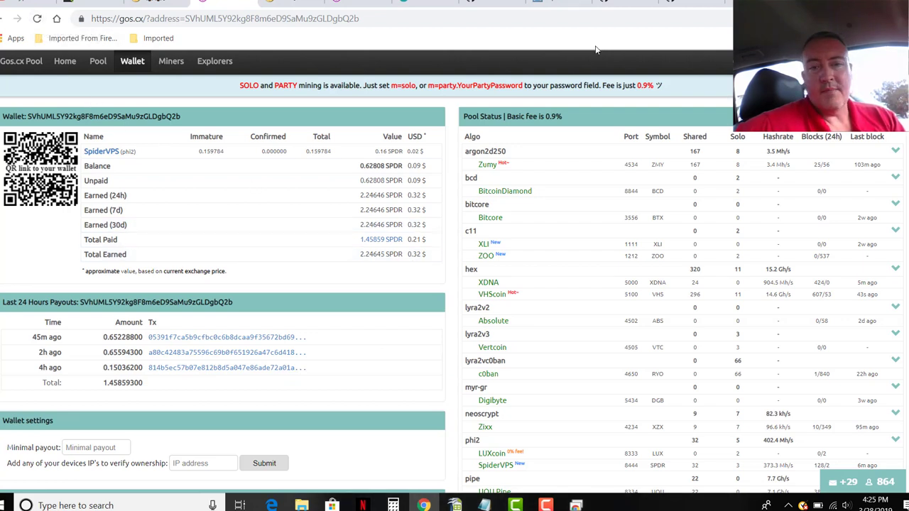
click(37, 18)
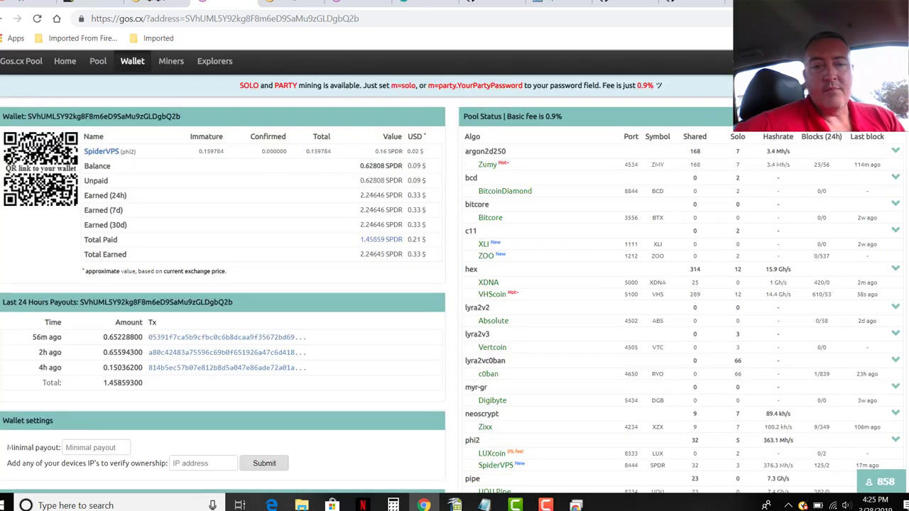
scroll(454, 284, down, 7)
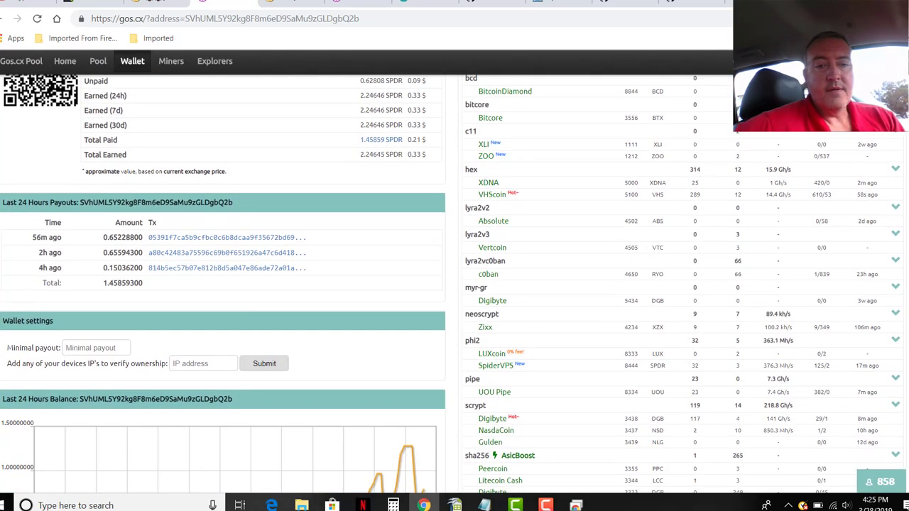
scroll(454, 284, down, 3)
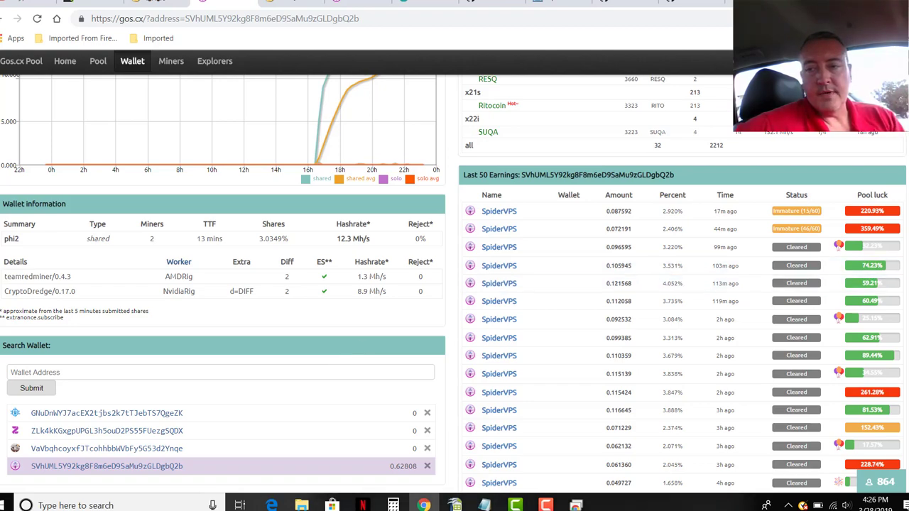
scroll(455, 284, up, 10)
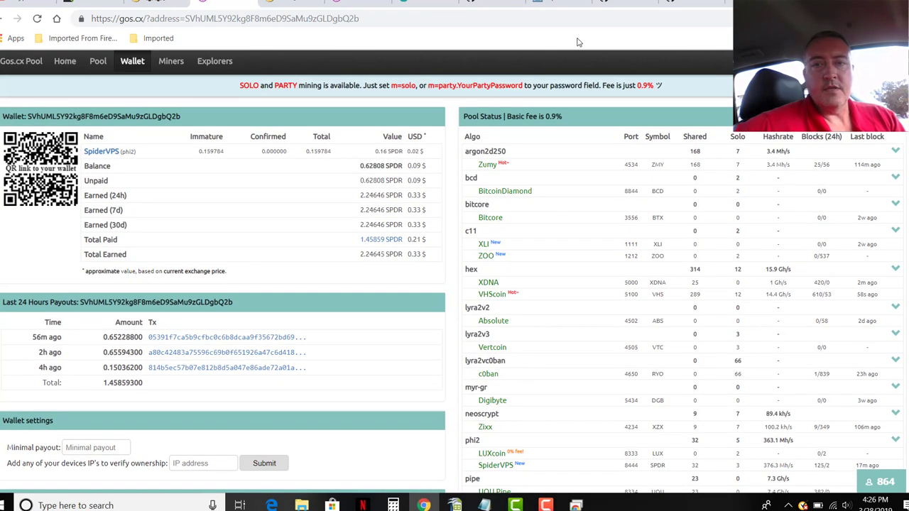
Check the SPDR/BTC price chart on CREX24 and convert 0.00004000 Bitcoin to United States Dollars in Google's converter.
click(418, 2)
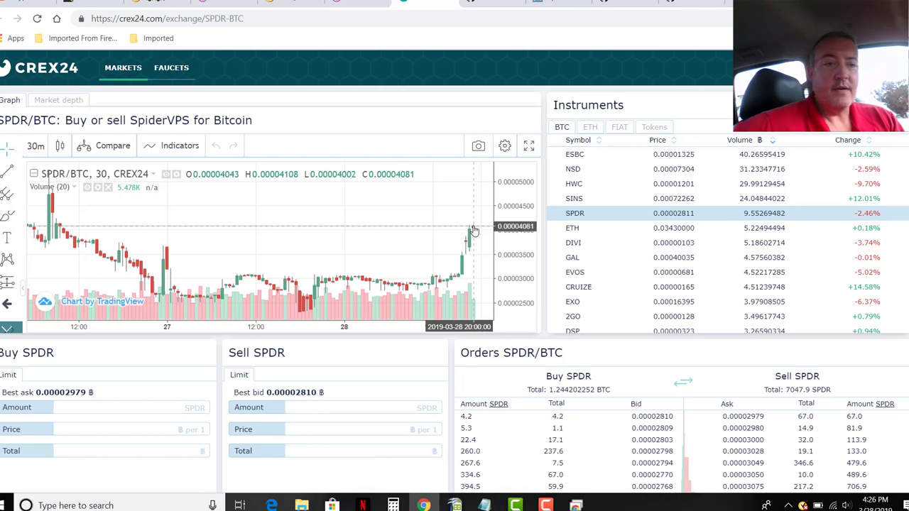
key(ctrl+Tab)
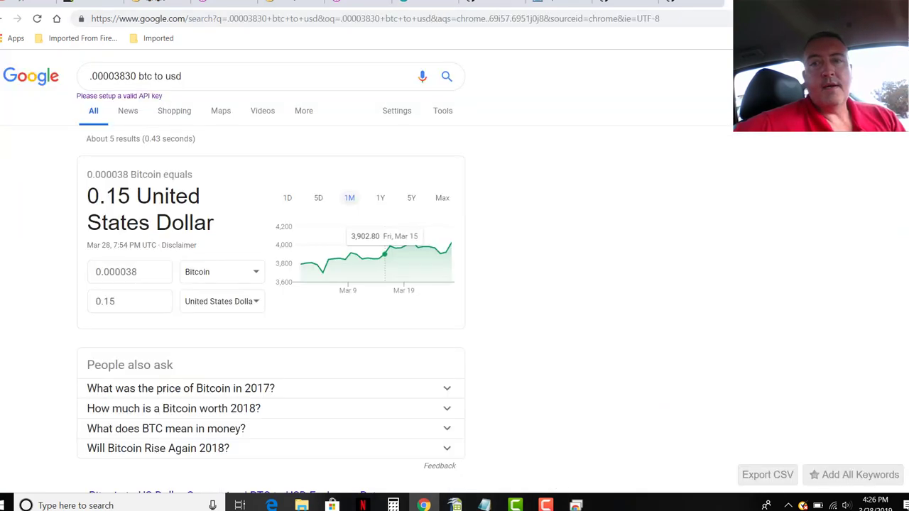
click(137, 272)
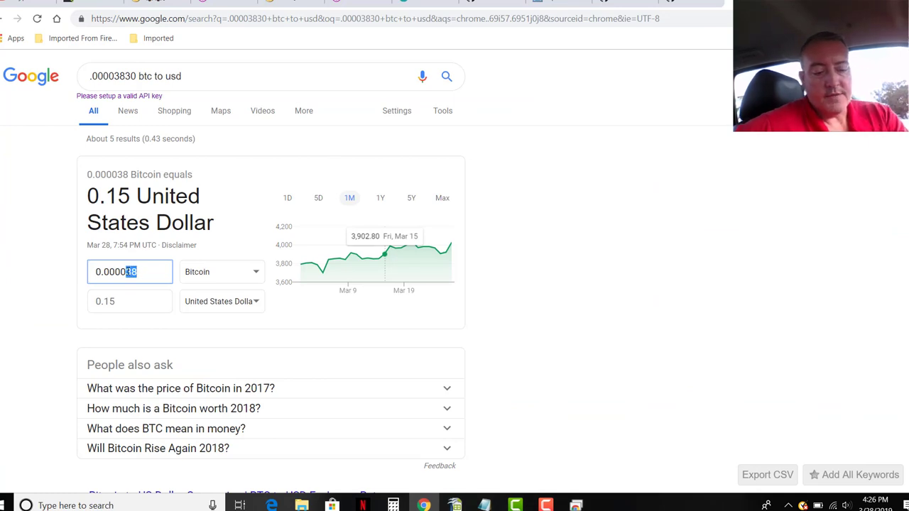
text(4000)
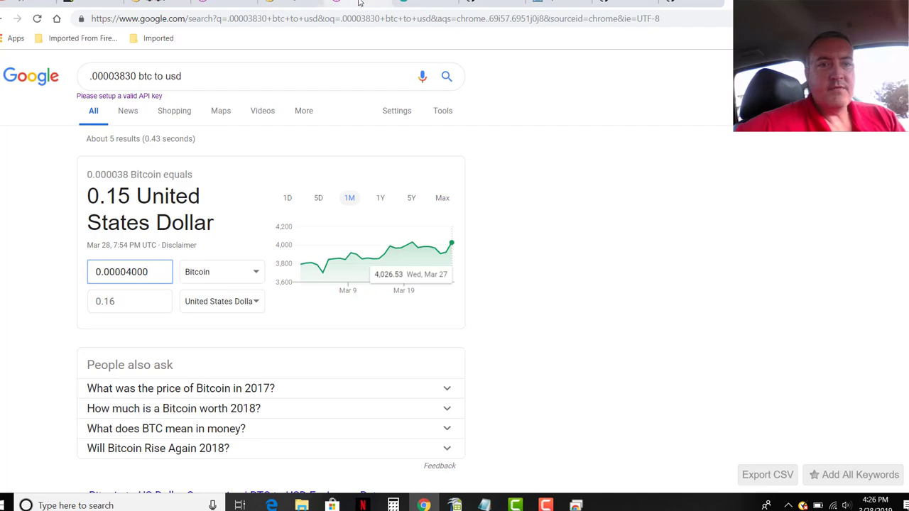
Return to the gos.cx wallet page and review its SPDR earnings, 24-hour payouts, and balance and phi2 hashrate charts.
click(231, 2)
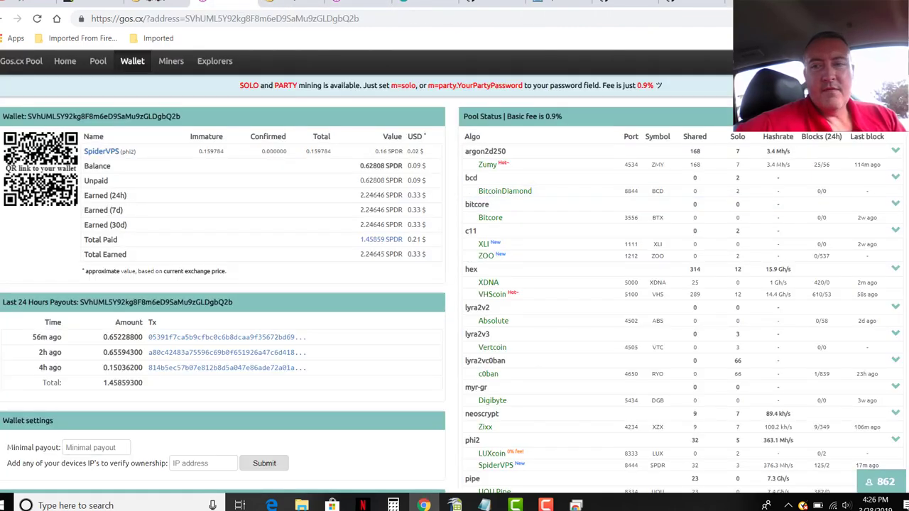
scroll(450, 284, down, 5)
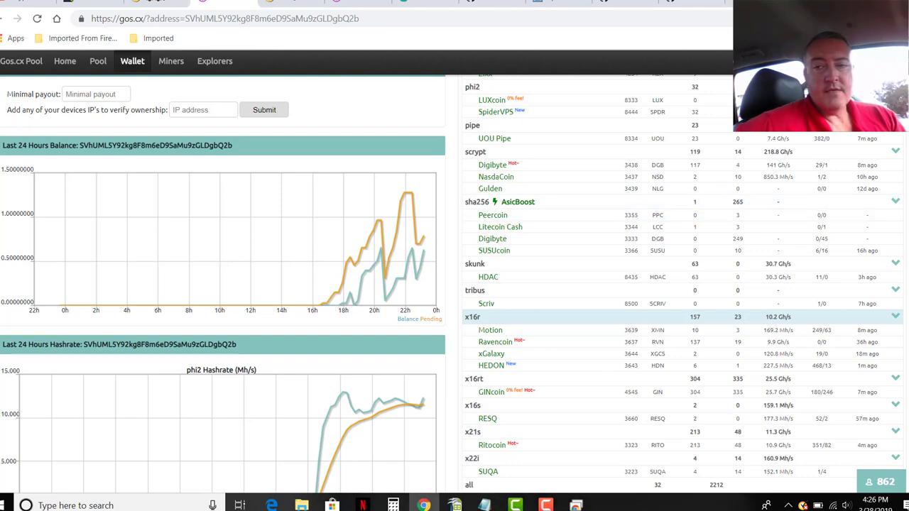
scroll(454, 284, up, 5)
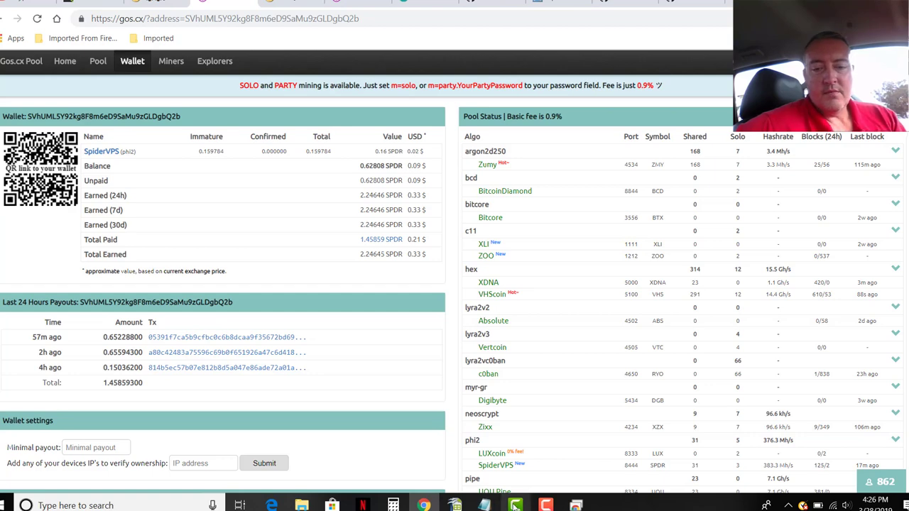
Switch to the Rig-Profit-Loss.ods spreadsheet to check this week's Spider total and value, and compare it with the gos.cx wallet page.
mouse_move(454, 505)
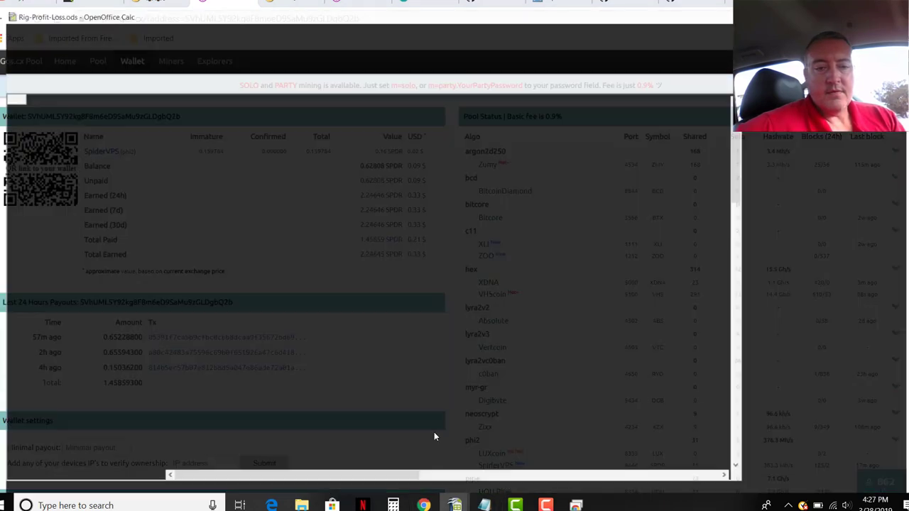
click(433, 432)
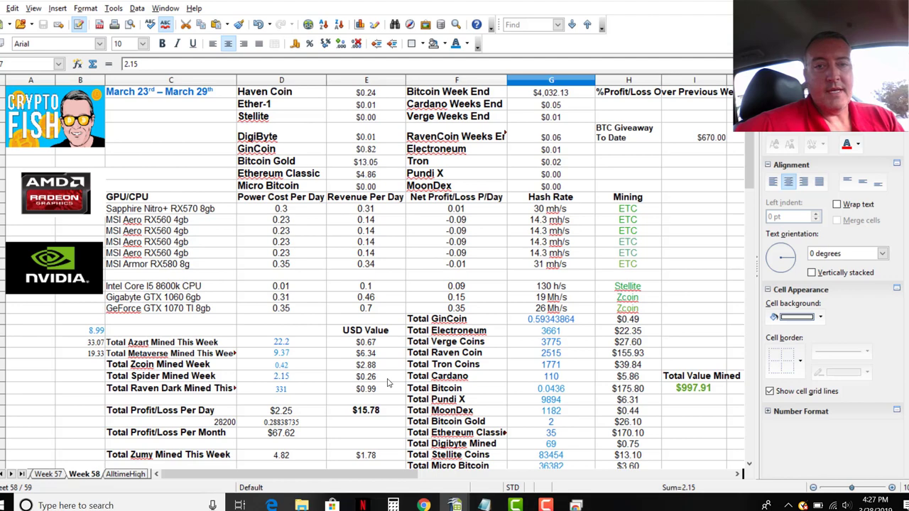
key(alt+Tab)
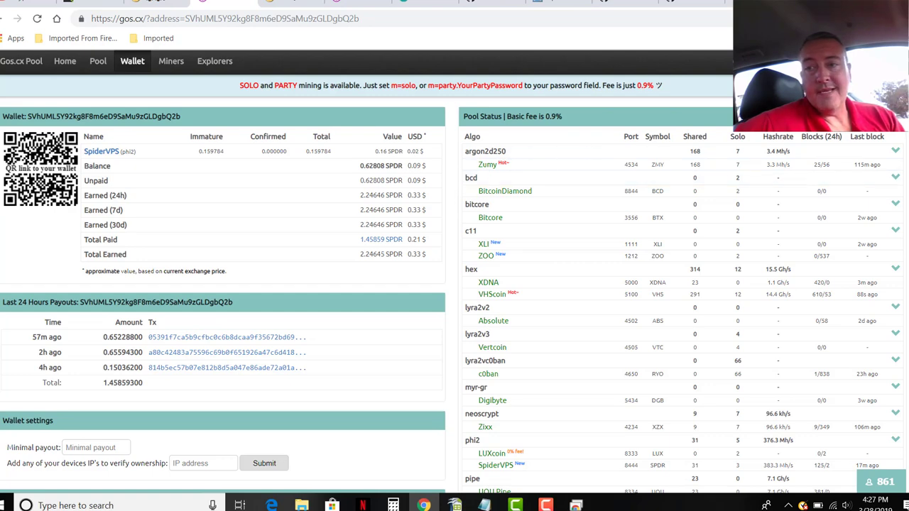
scroll(454, 284, down, 2)
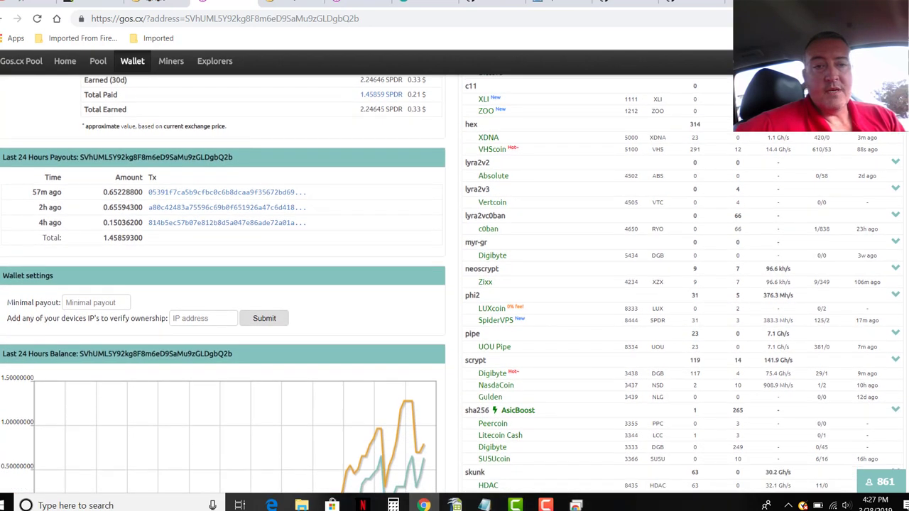
scroll(223, 284, up, 2)
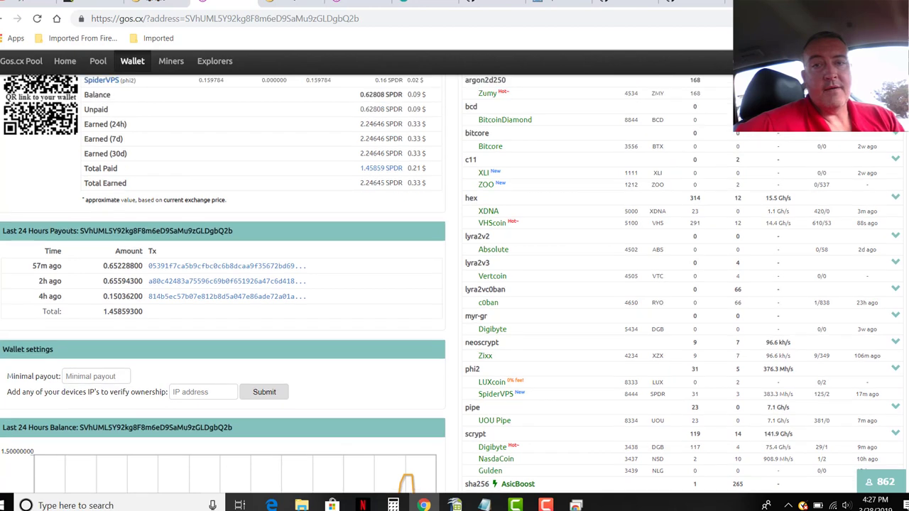
Open the CREX24 SPDR/BTC market page and examine its price chart, buy and sell orders, and trade history.
click(420, 2)
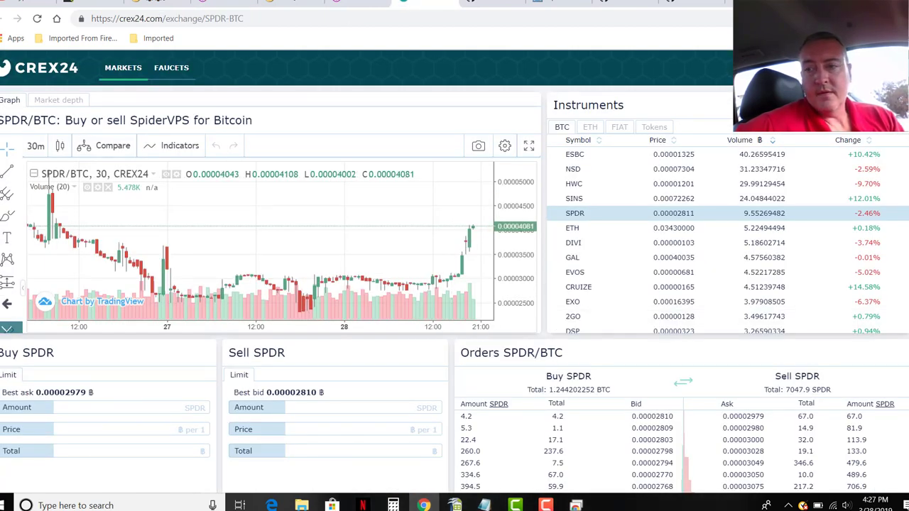
scroll(781, 371, down, 3)
scroll(837, 306, down, 1)
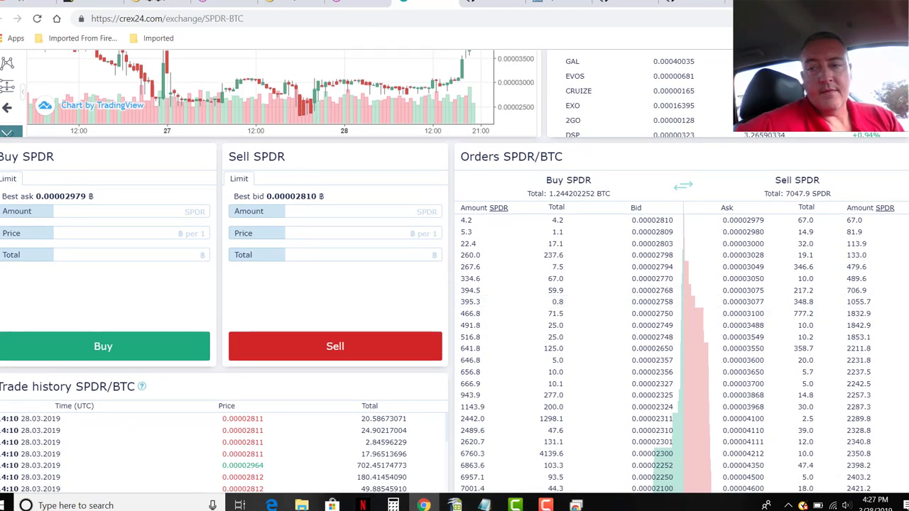
scroll(454, 272, up, 4)
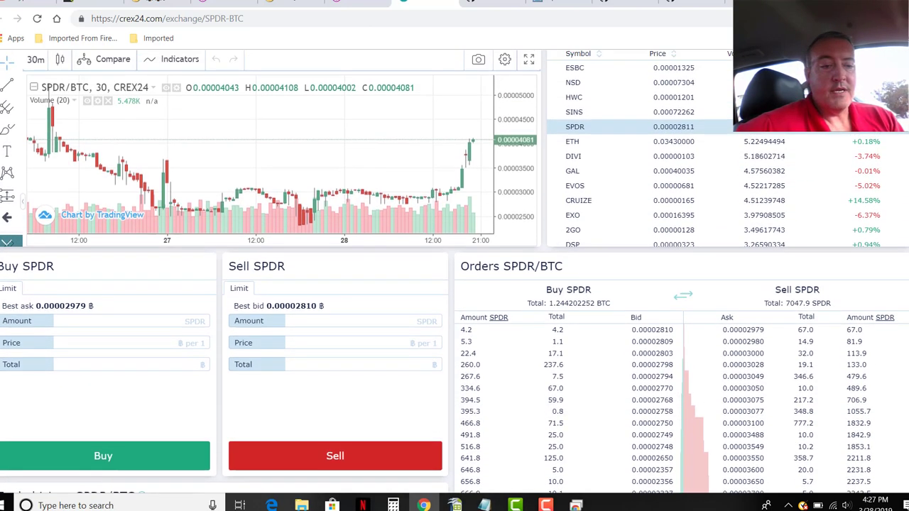